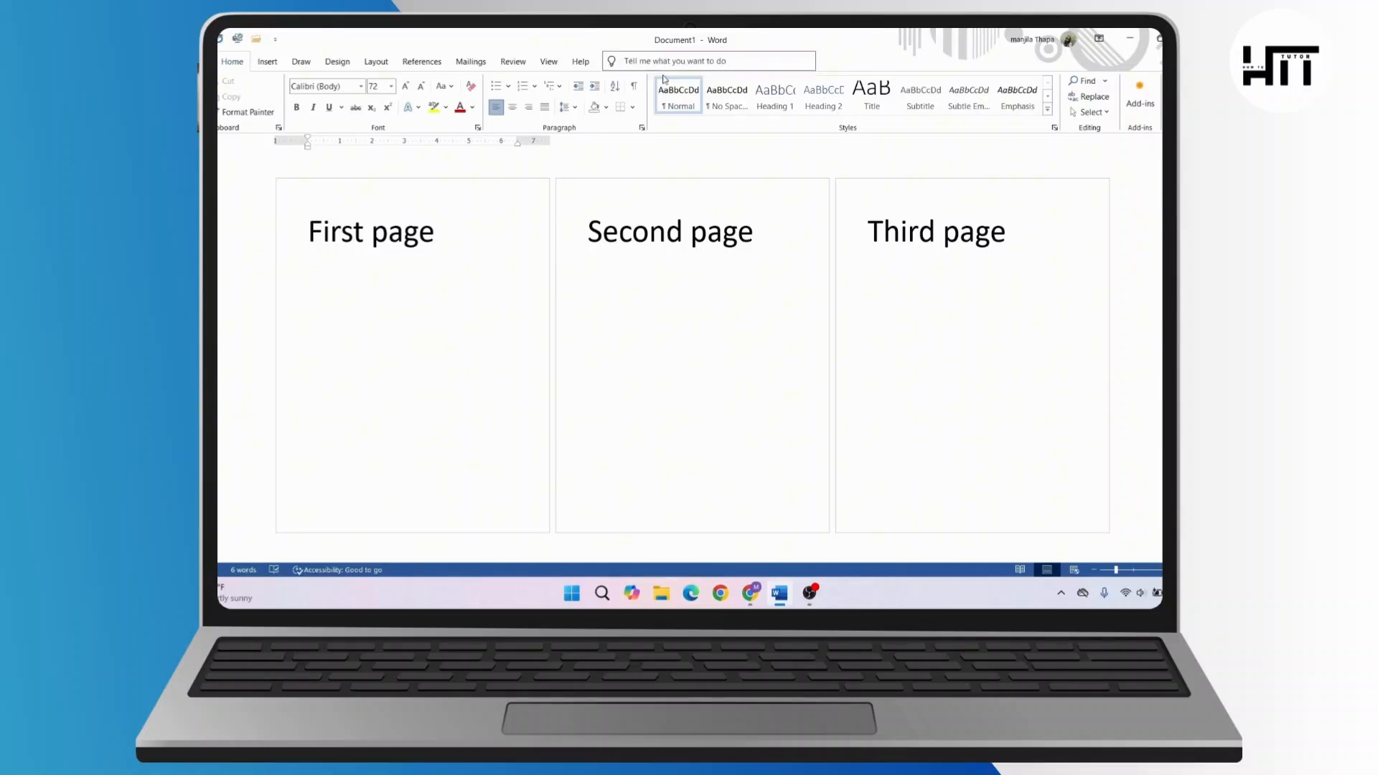
Insert centred page numbers at the bottom of the pages in the Plain Number 2 style
click(264, 63)
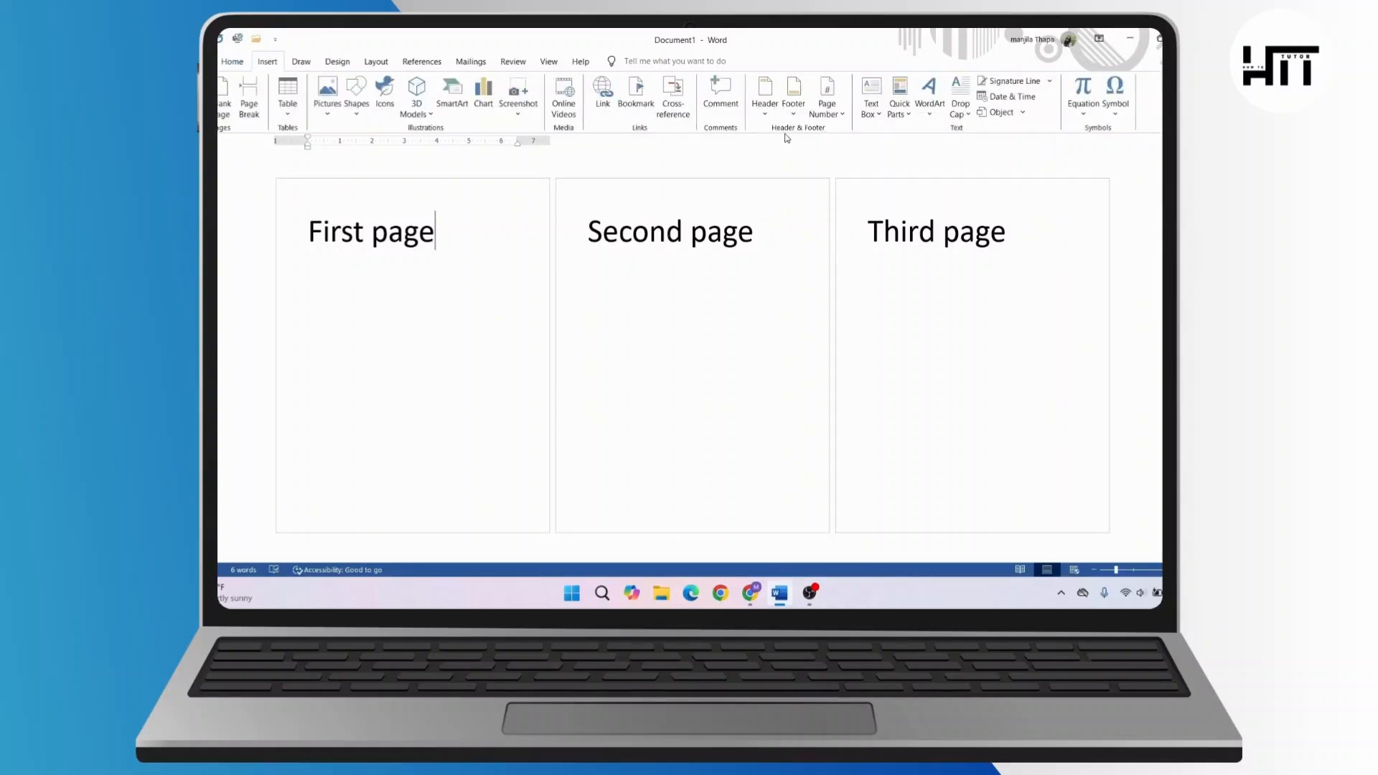
click(842, 108)
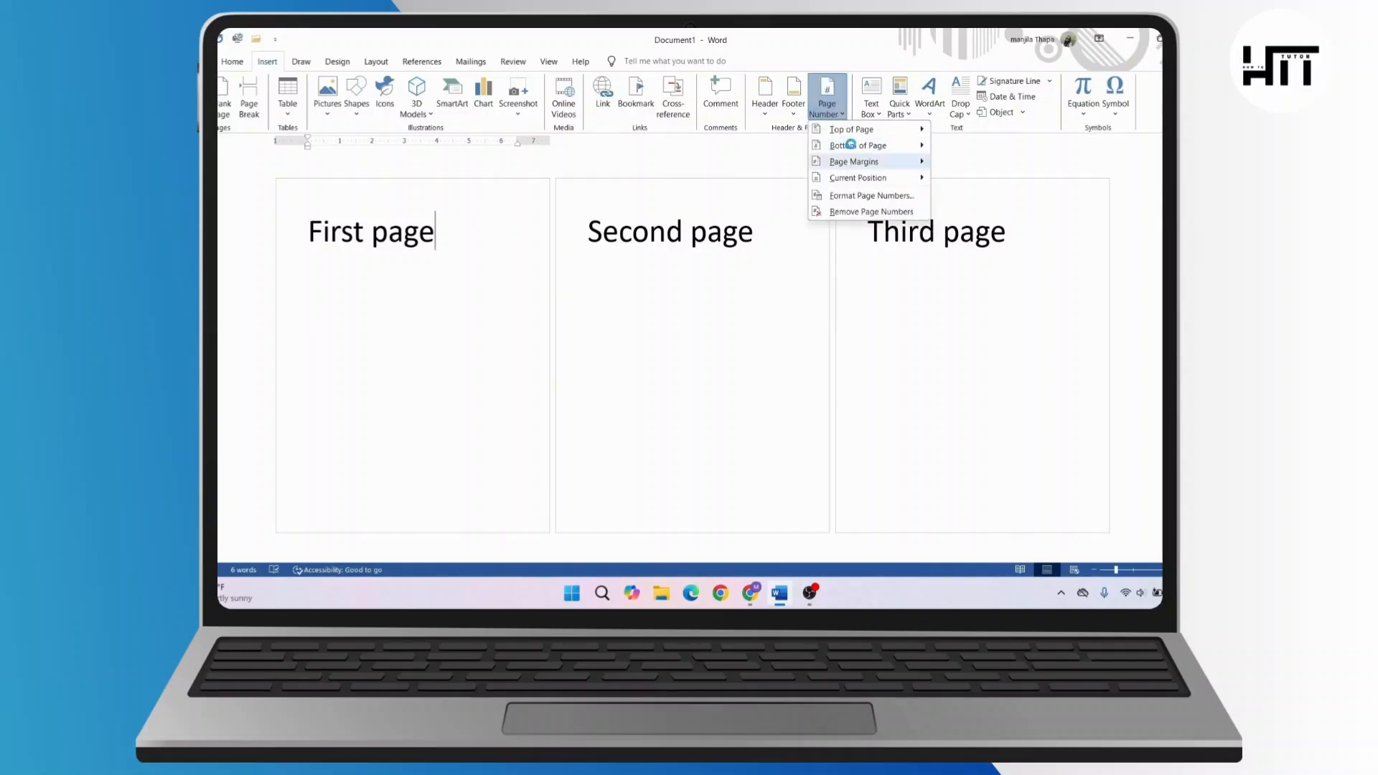
mouse_move(857, 145)
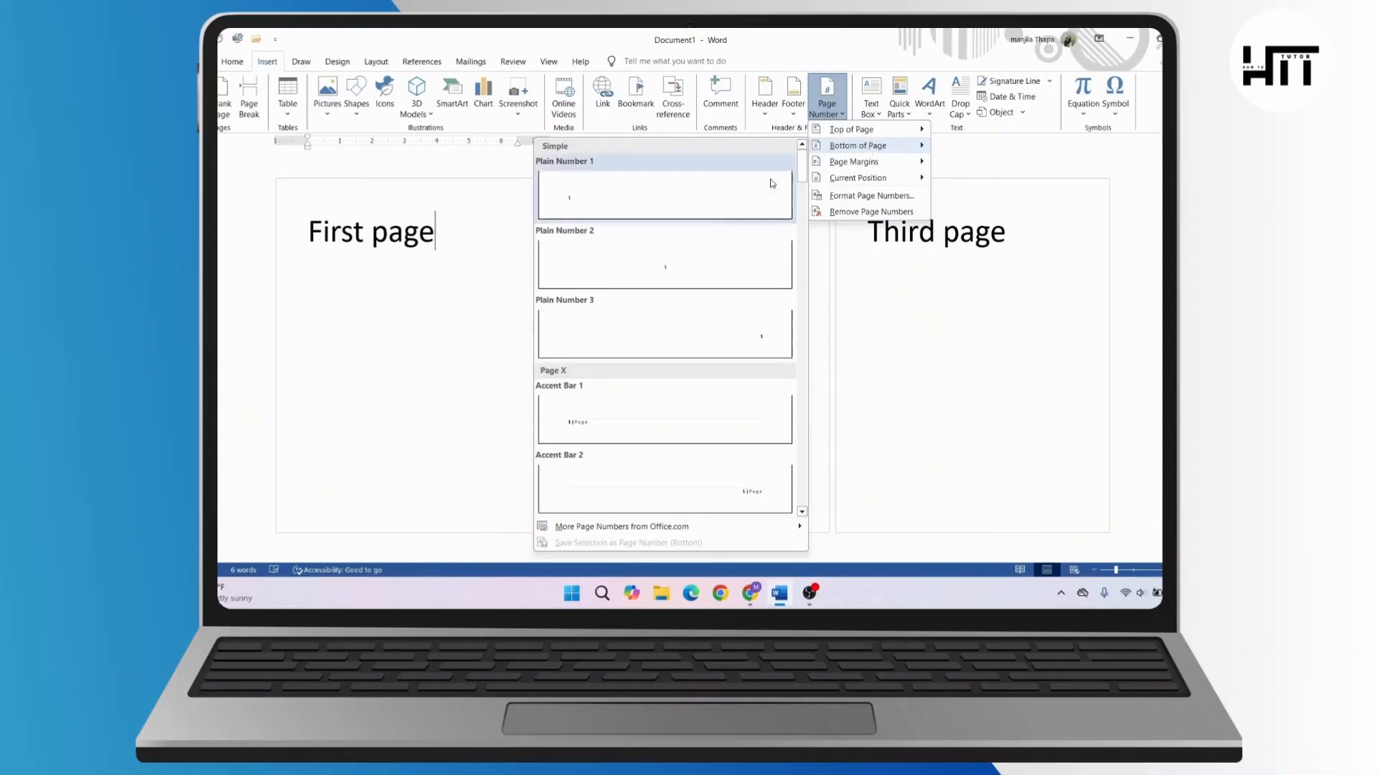
click(669, 271)
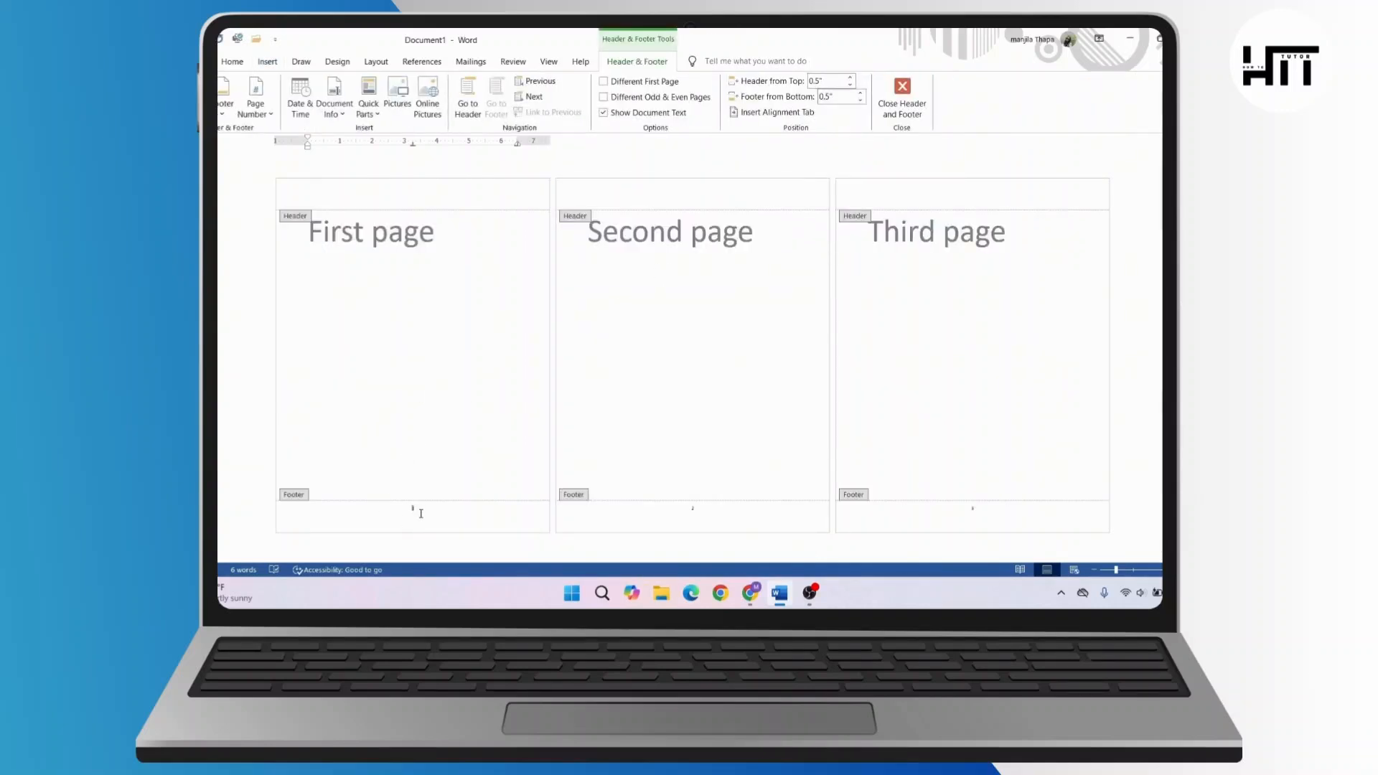
scroll(421, 513, up, 2)
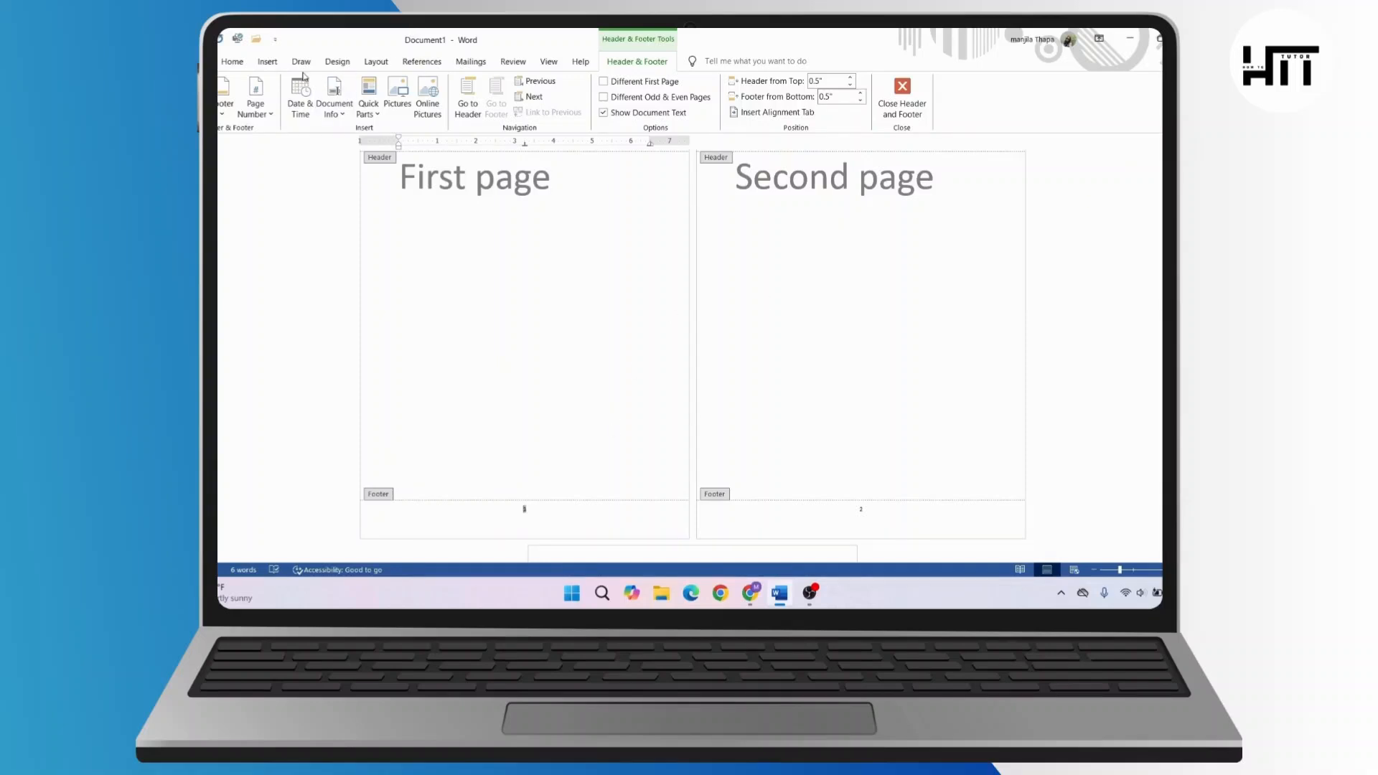
Show the paragraph marks and other hidden formatting symbols in the document
click(233, 63)
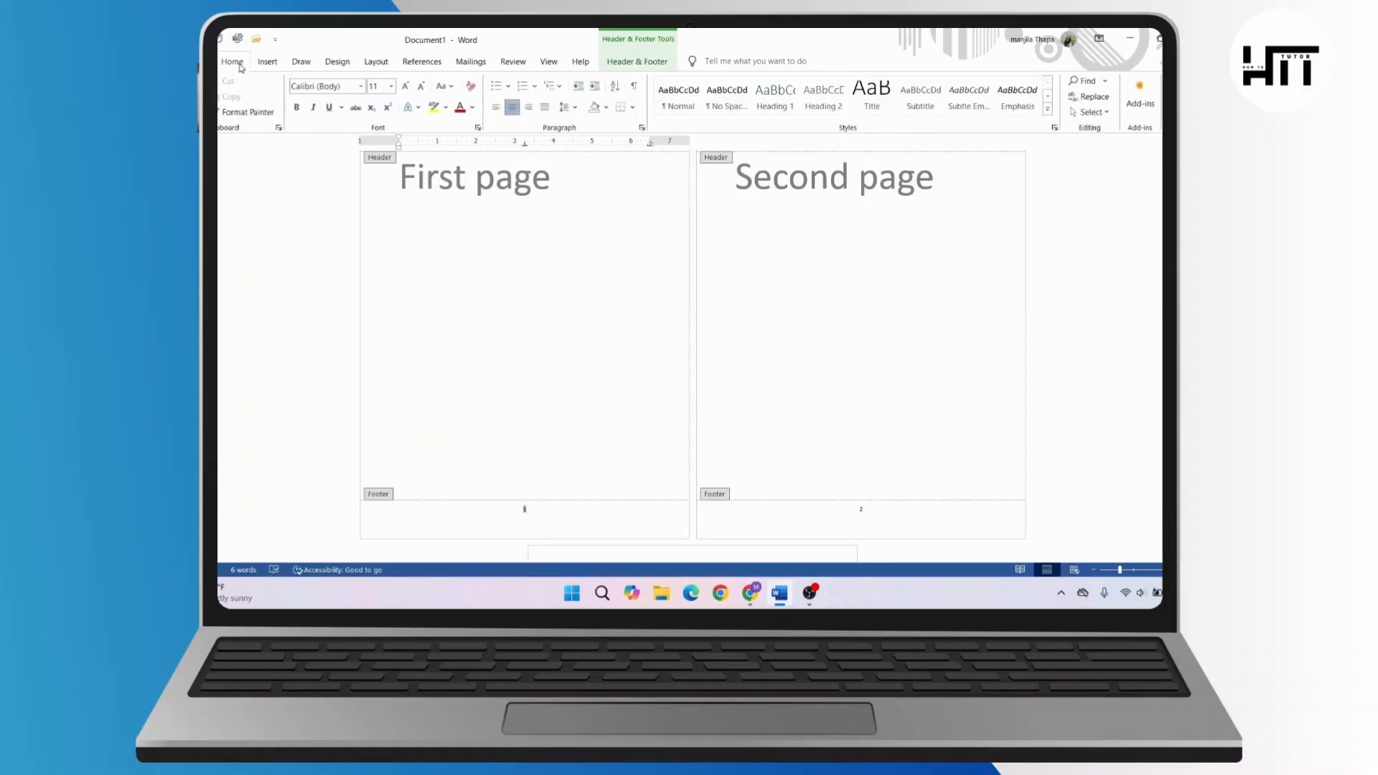
click(638, 91)
scroll(603, 543, down, 1)
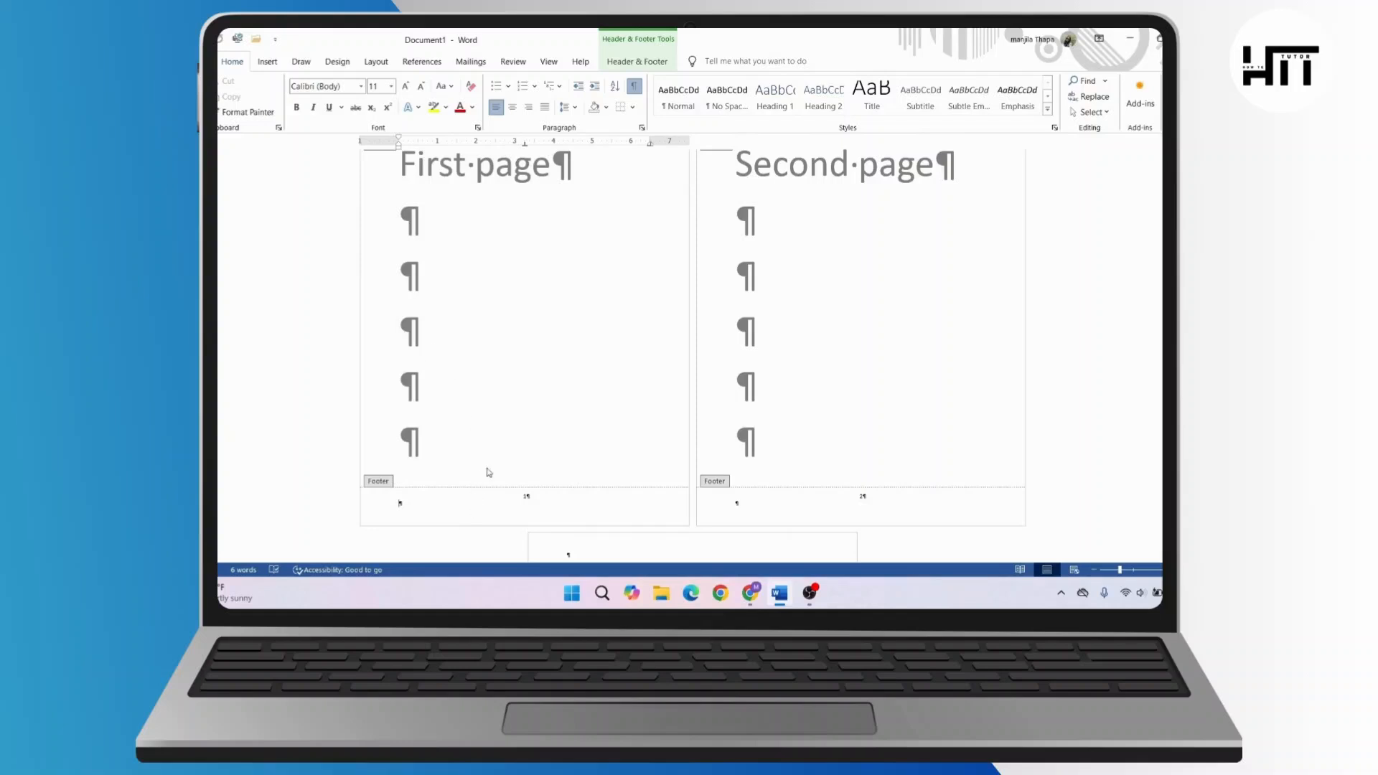
Leave the footer and insert a Next Page section break in the empty lines below the "First page" text
double_click(594, 390)
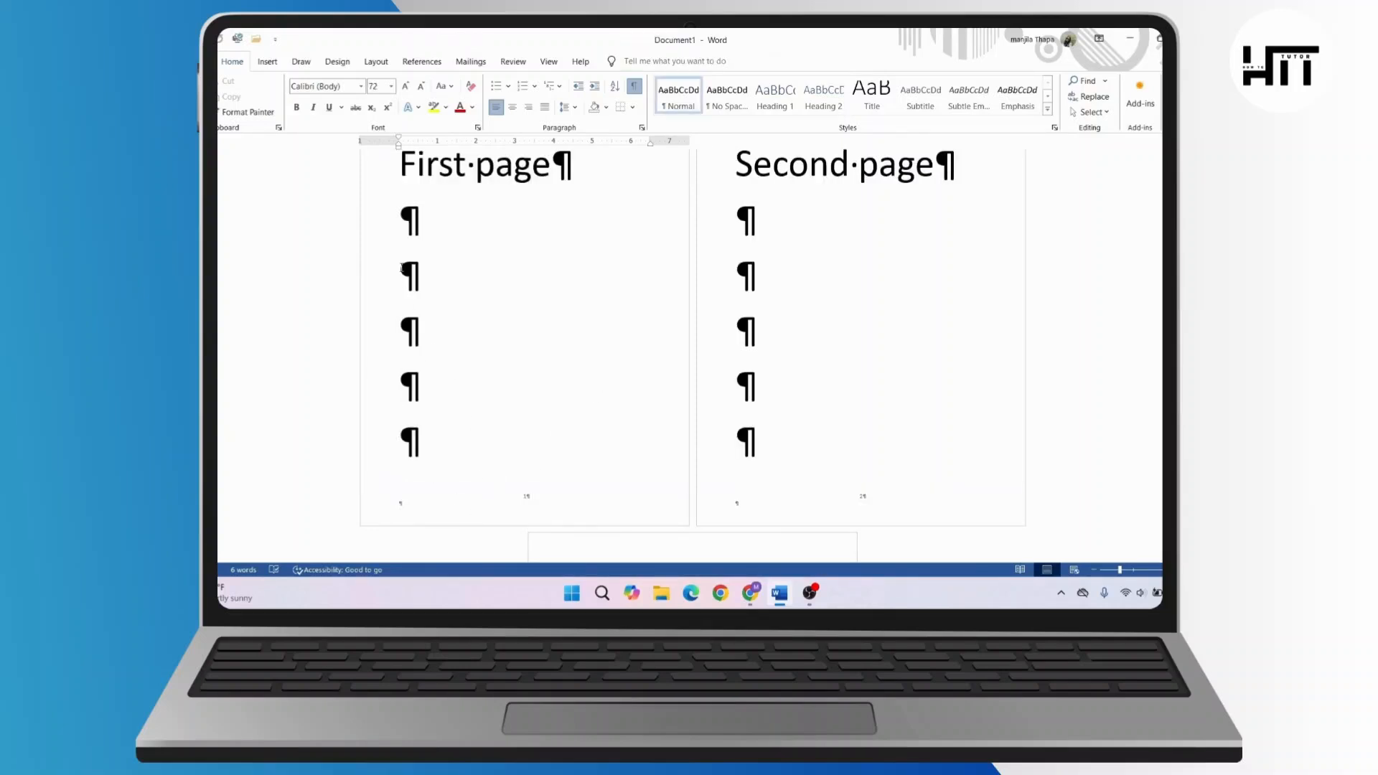
click(375, 66)
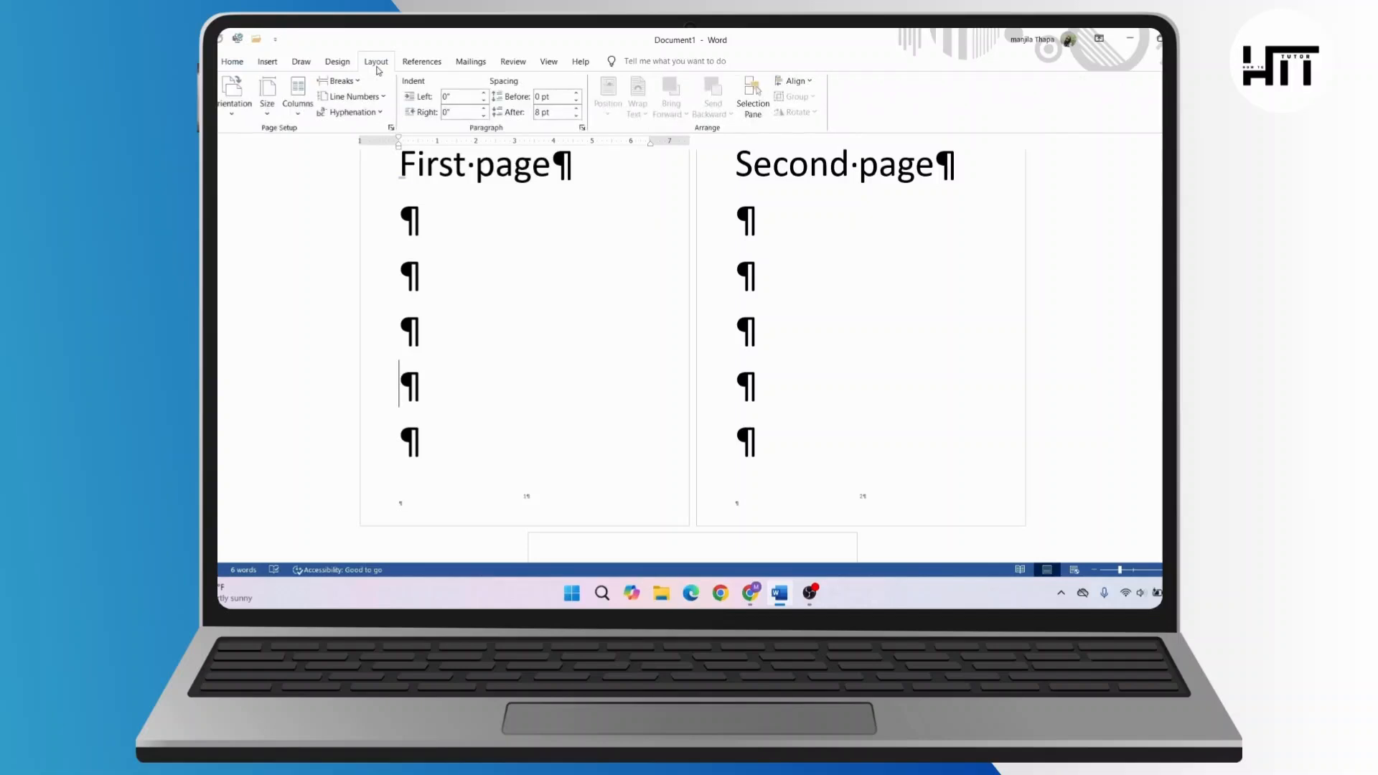
click(340, 80)
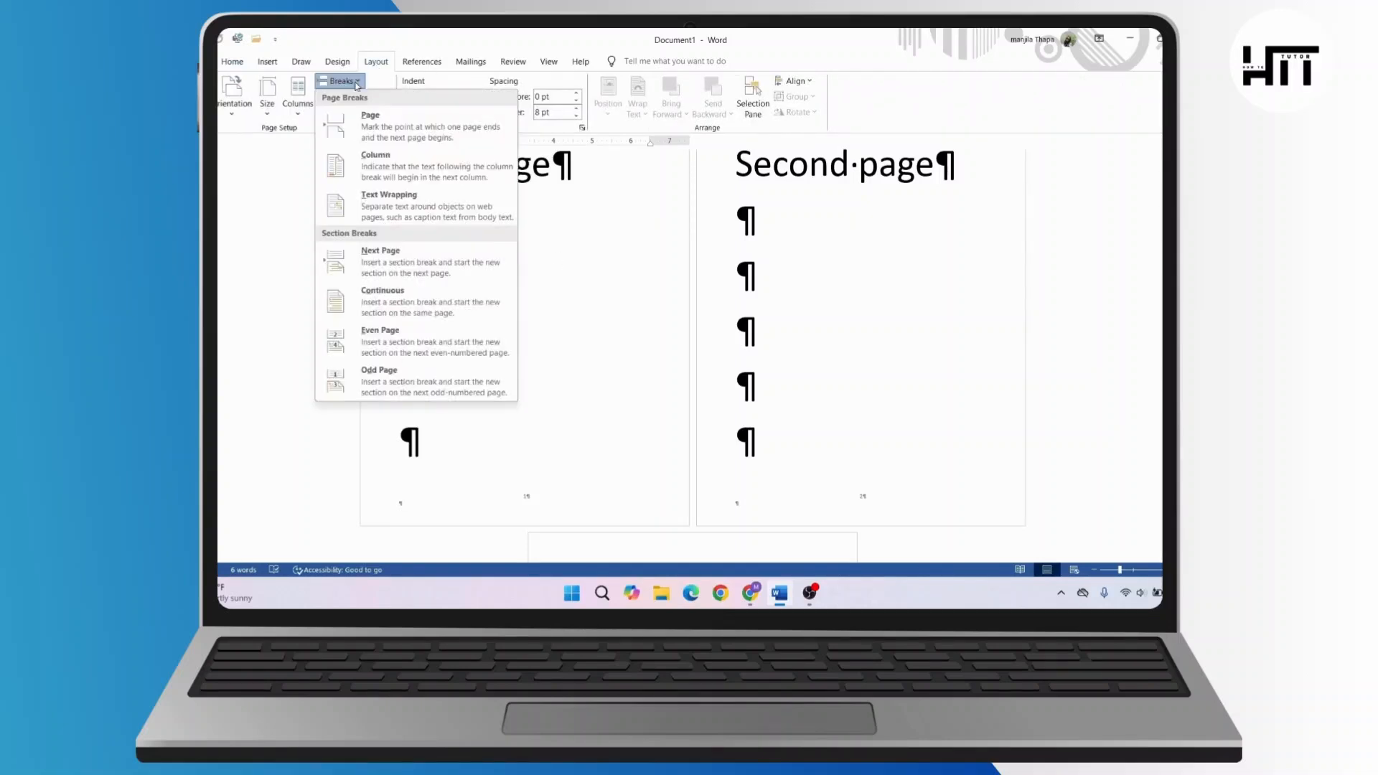
click(408, 270)
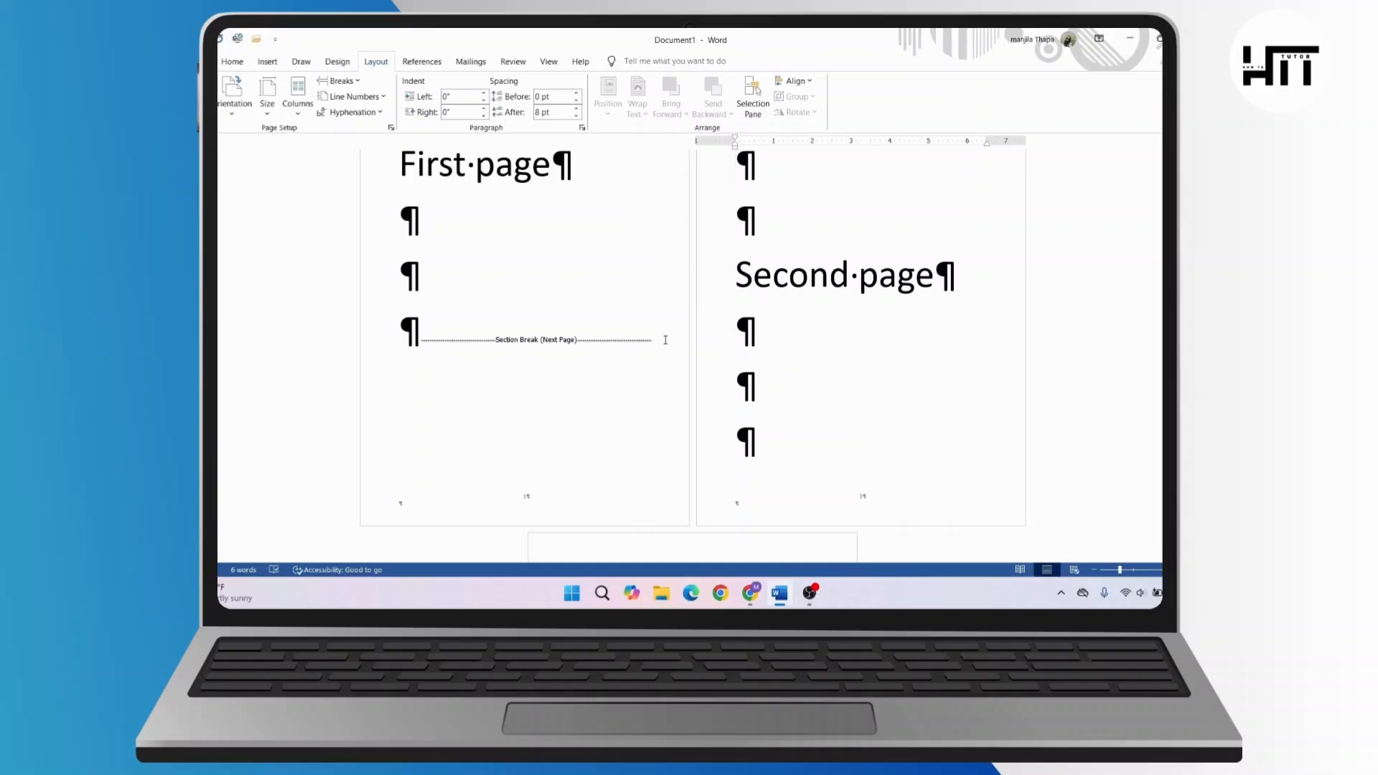
Unlink the Section 2 footer on the second page from the previous section
scroll(666, 340, down, 1)
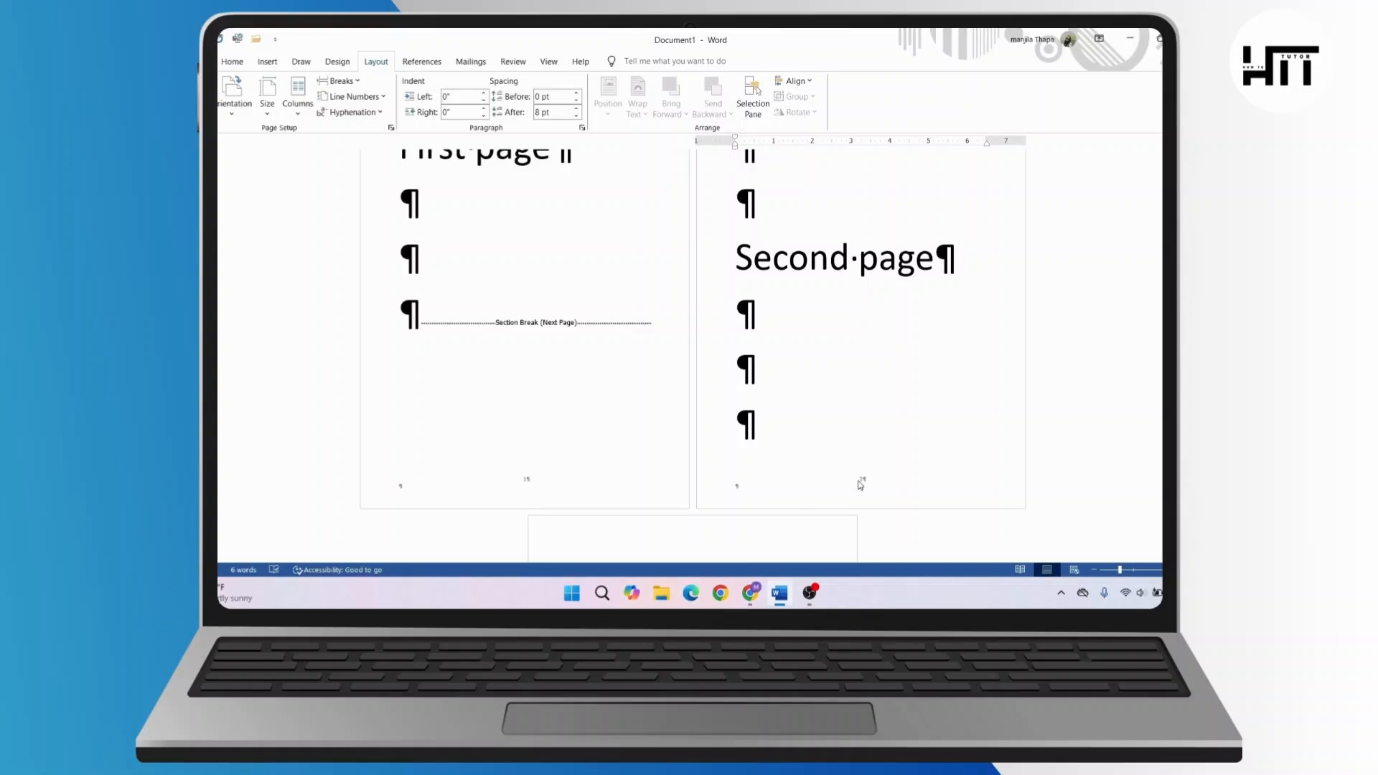
double_click(862, 484)
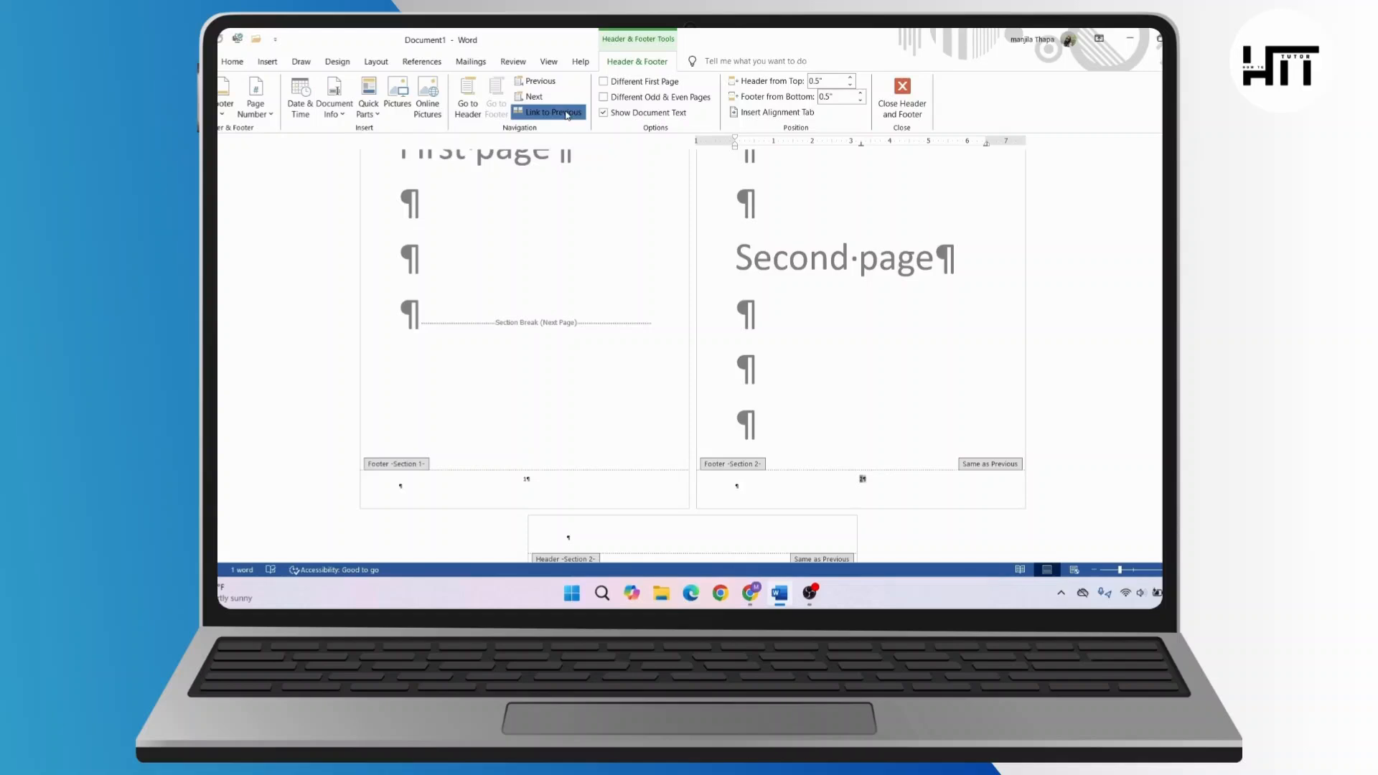
click(567, 115)
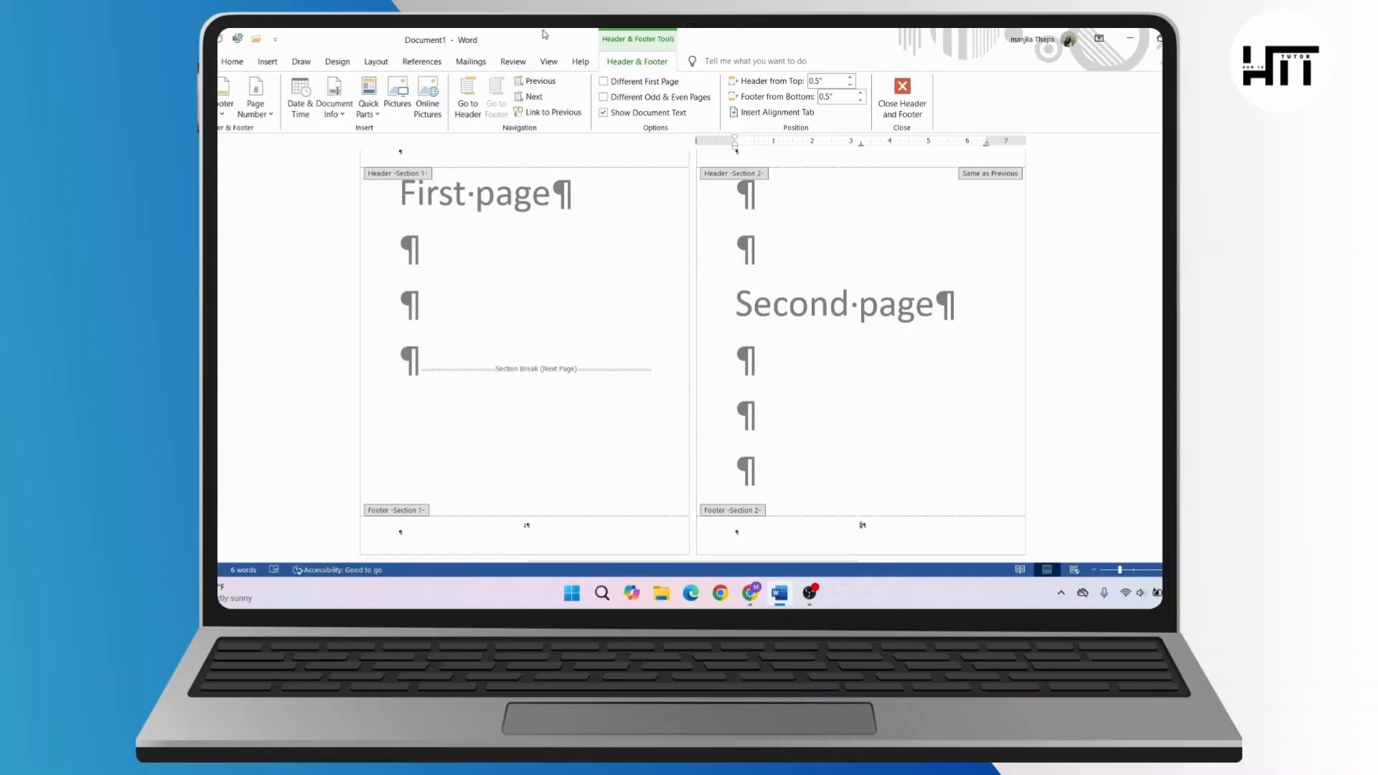
Set the page numbering of Section 2 to start at 1 and check the footer numbers on the second and third pages
click(267, 63)
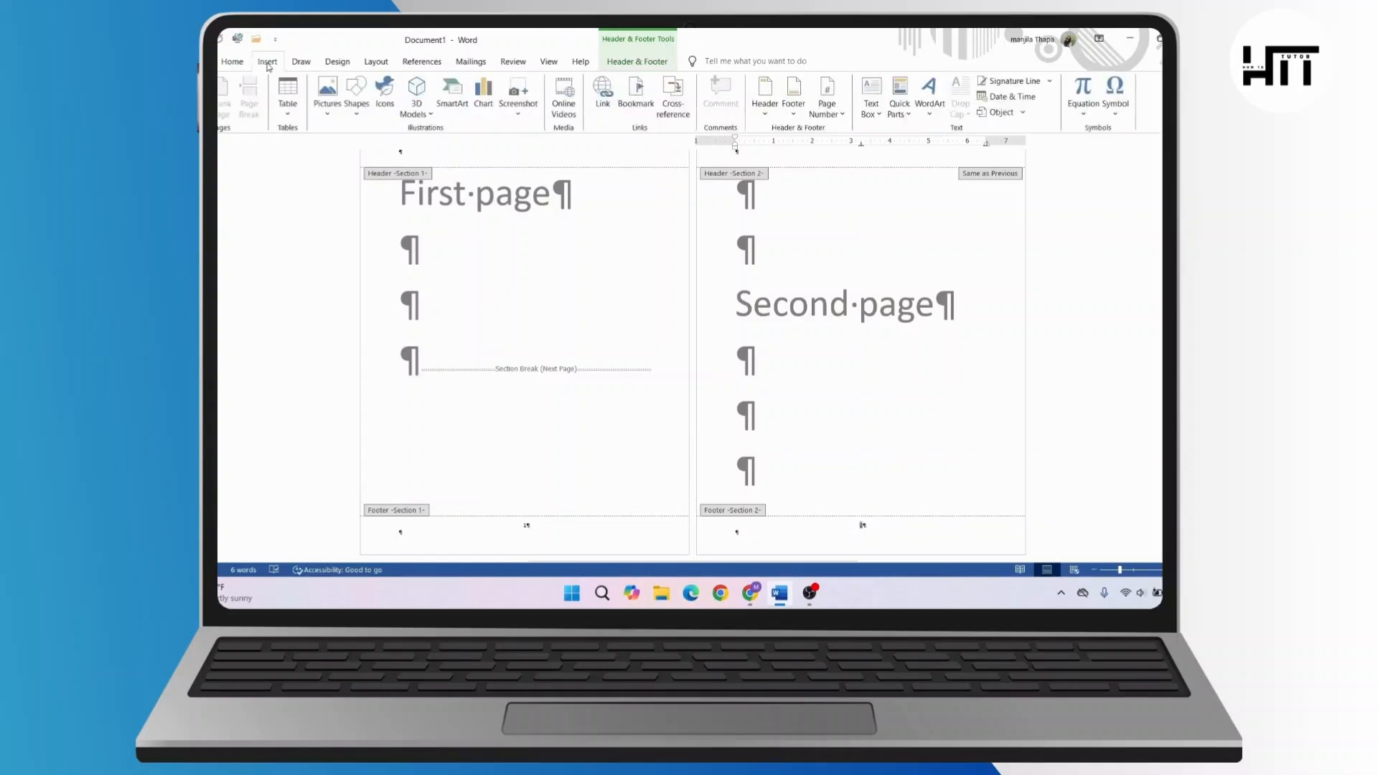
click(829, 111)
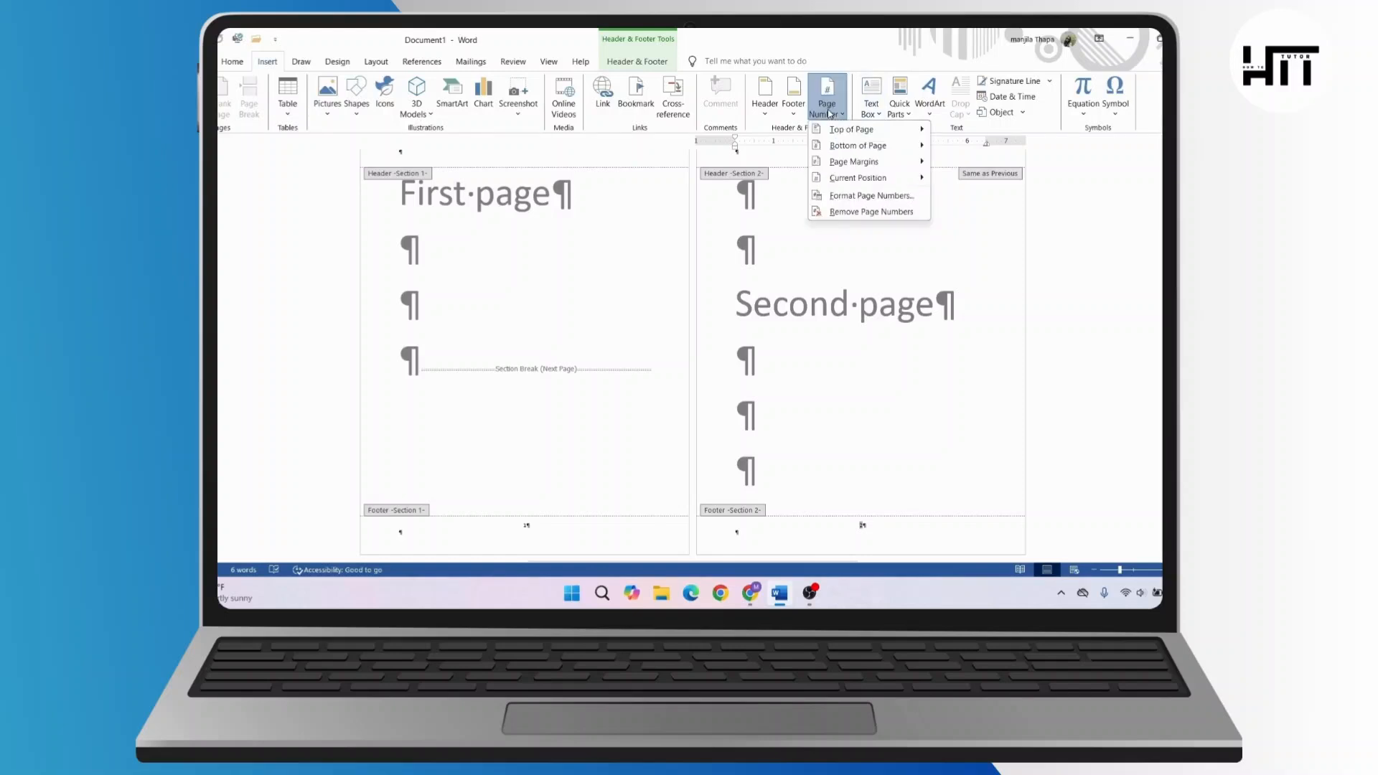
click(863, 198)
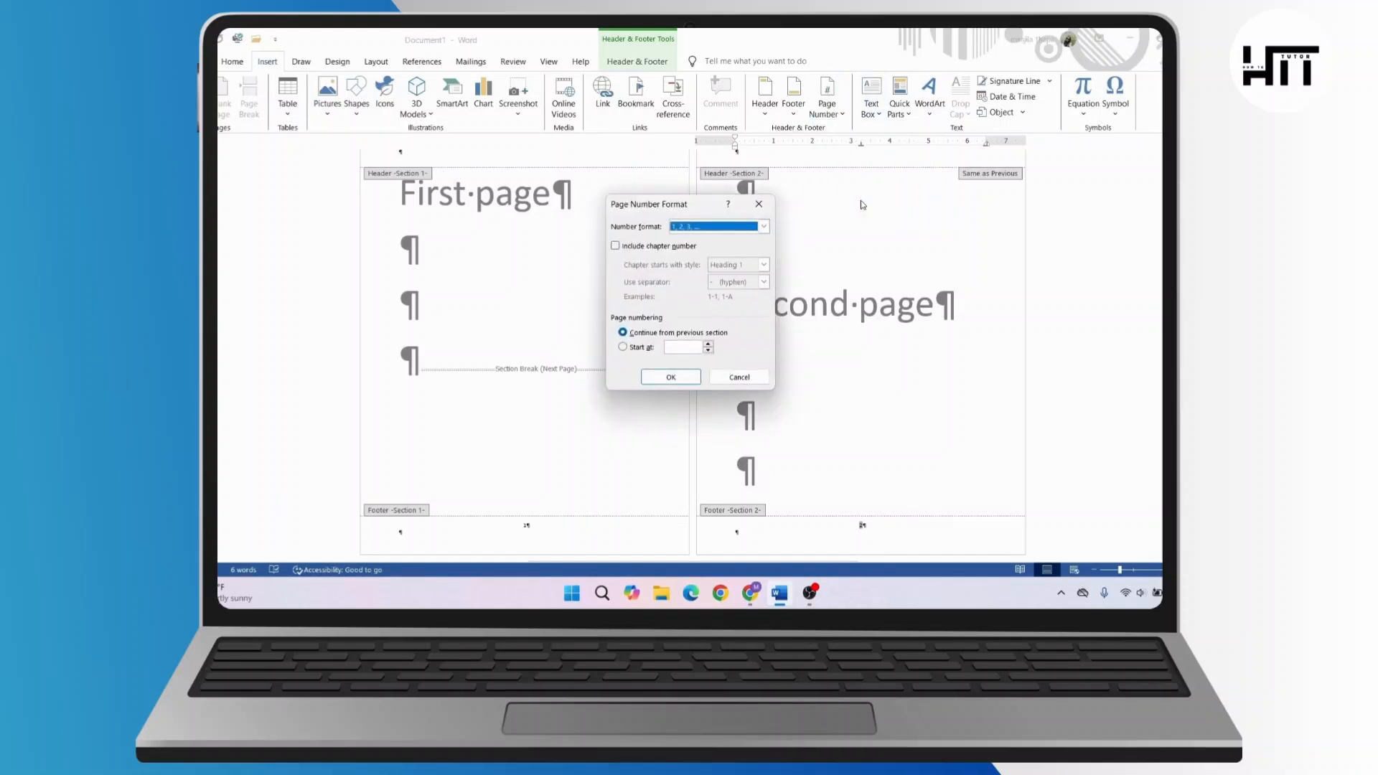
click(678, 351)
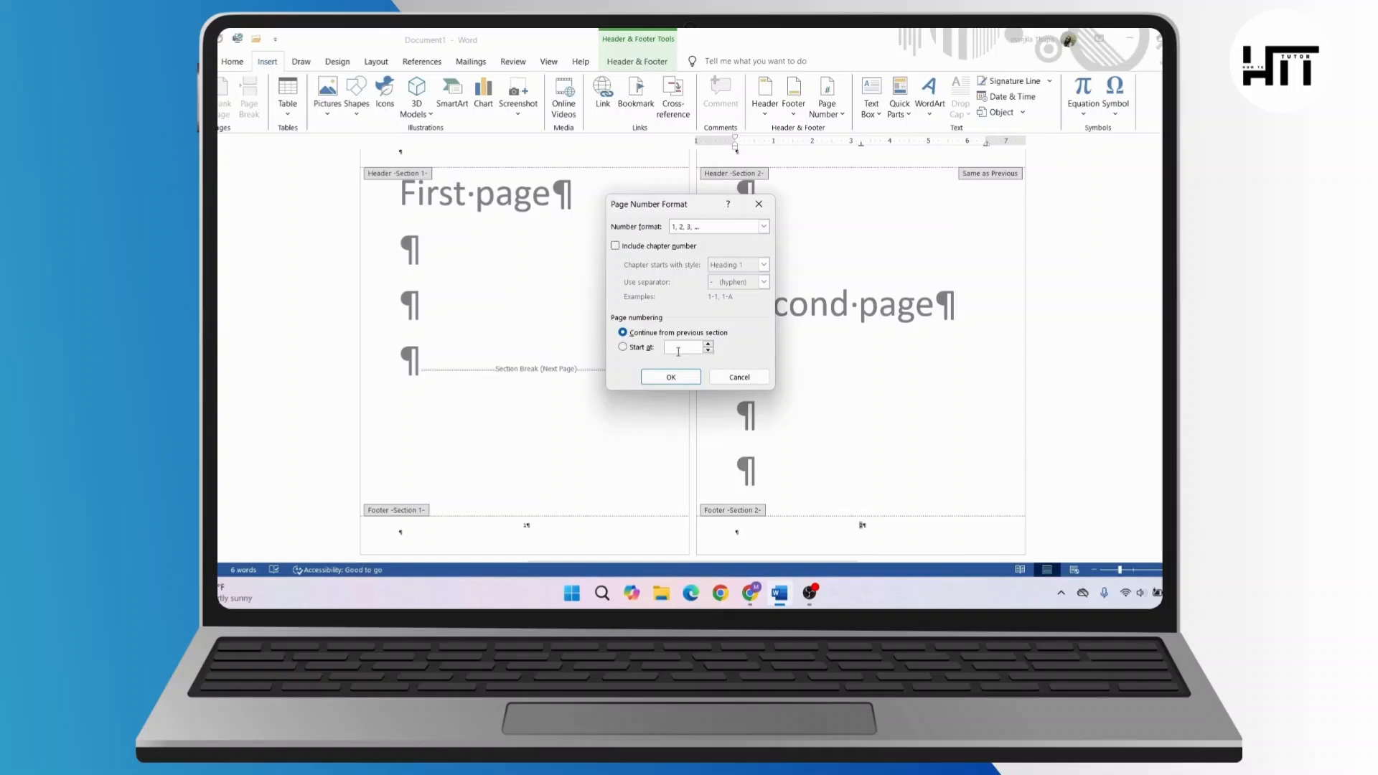
text(1)
click(669, 377)
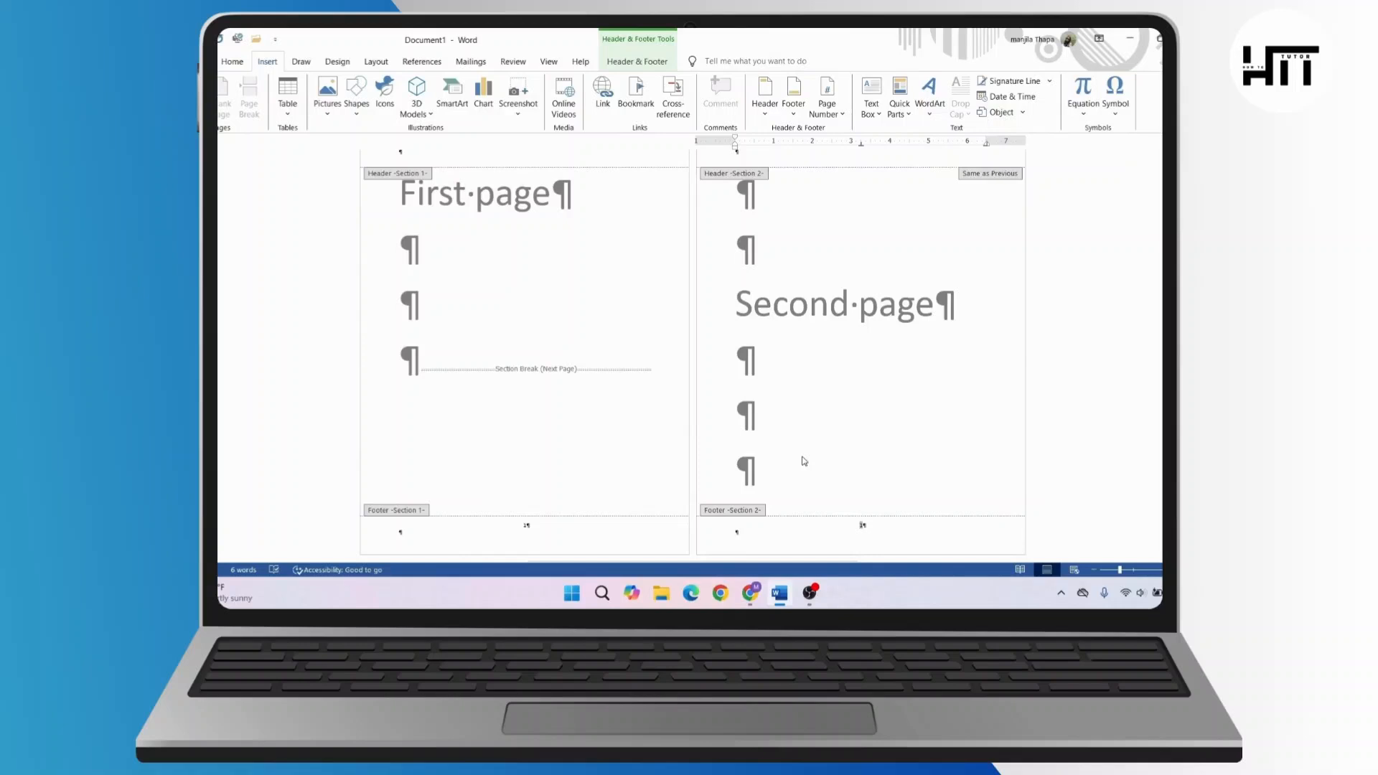
ctrl+scroll(805, 461, up, 1)
scroll(805, 461, down, 3)
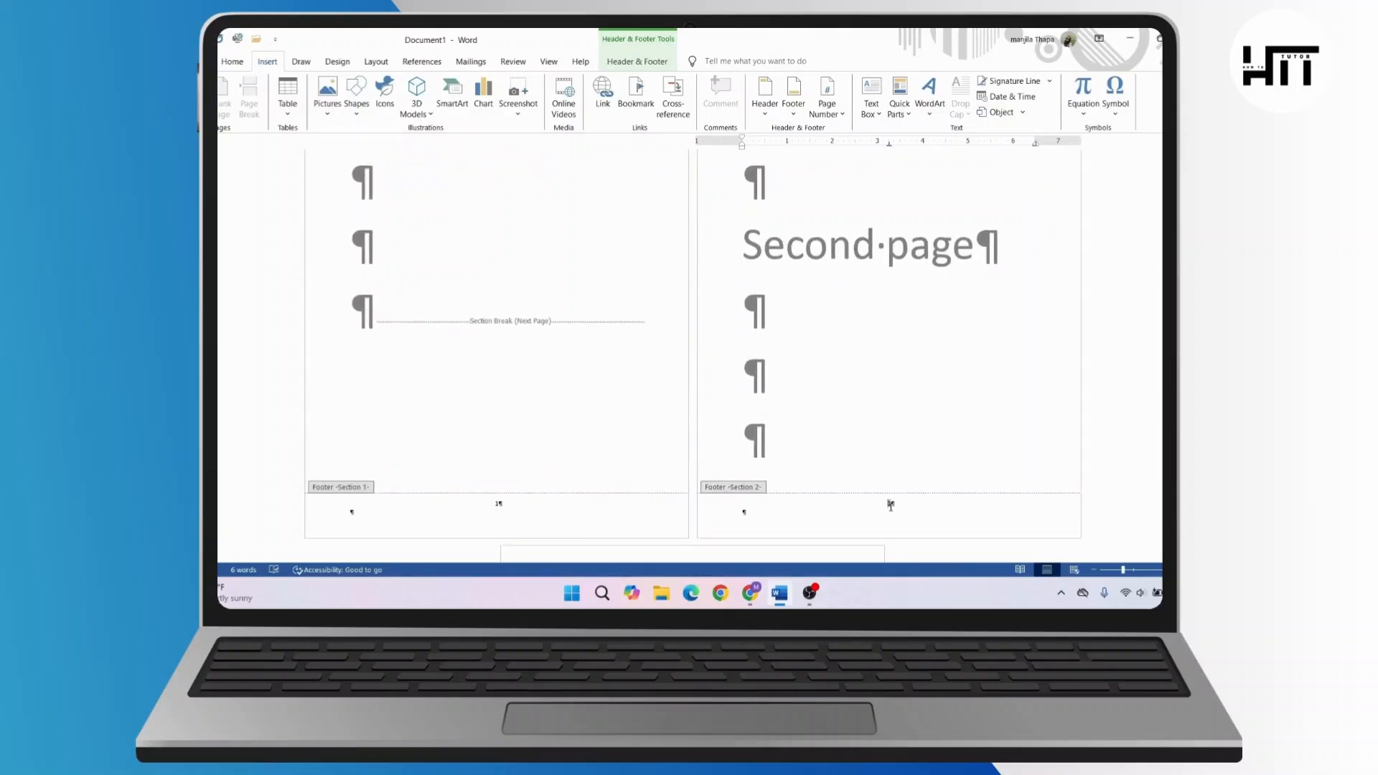
scroll(891, 505, down, 8)
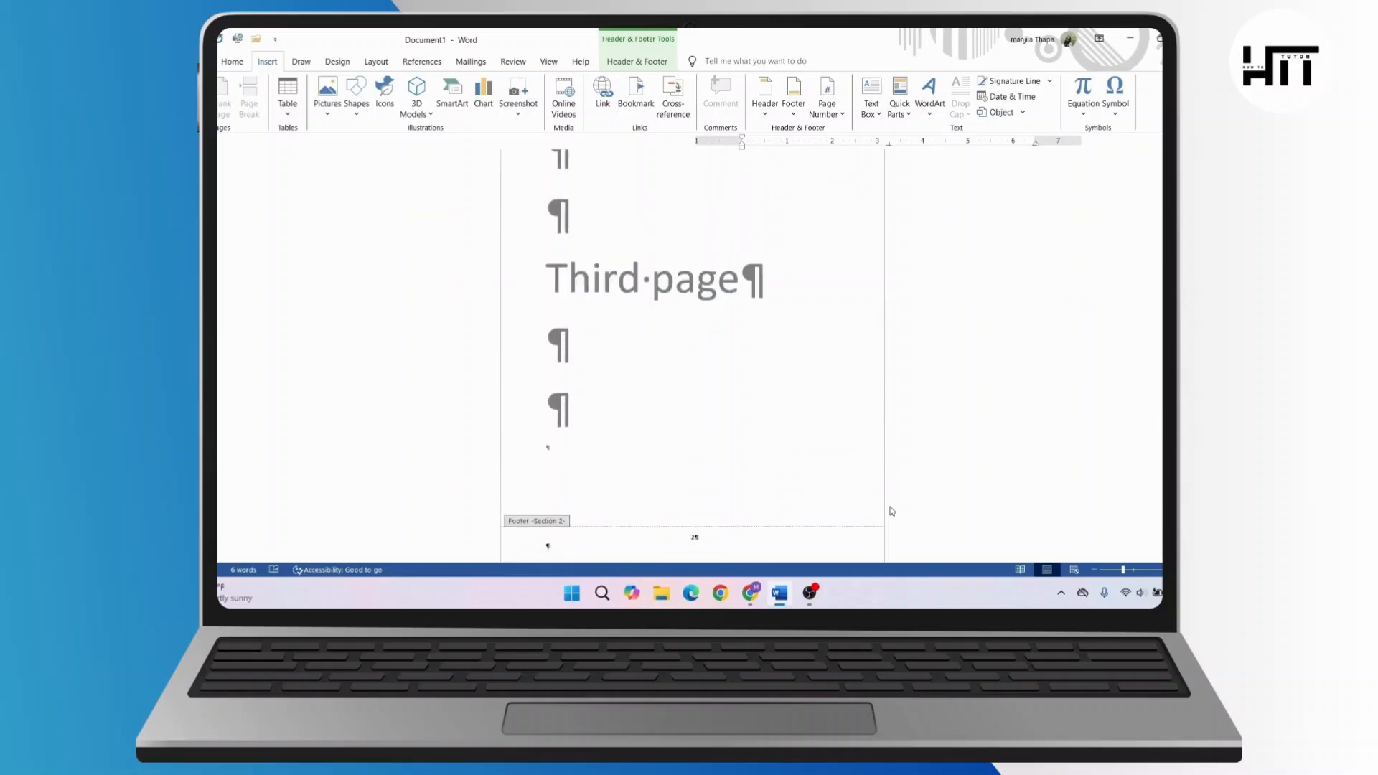
scroll(689, 514, up, 5)
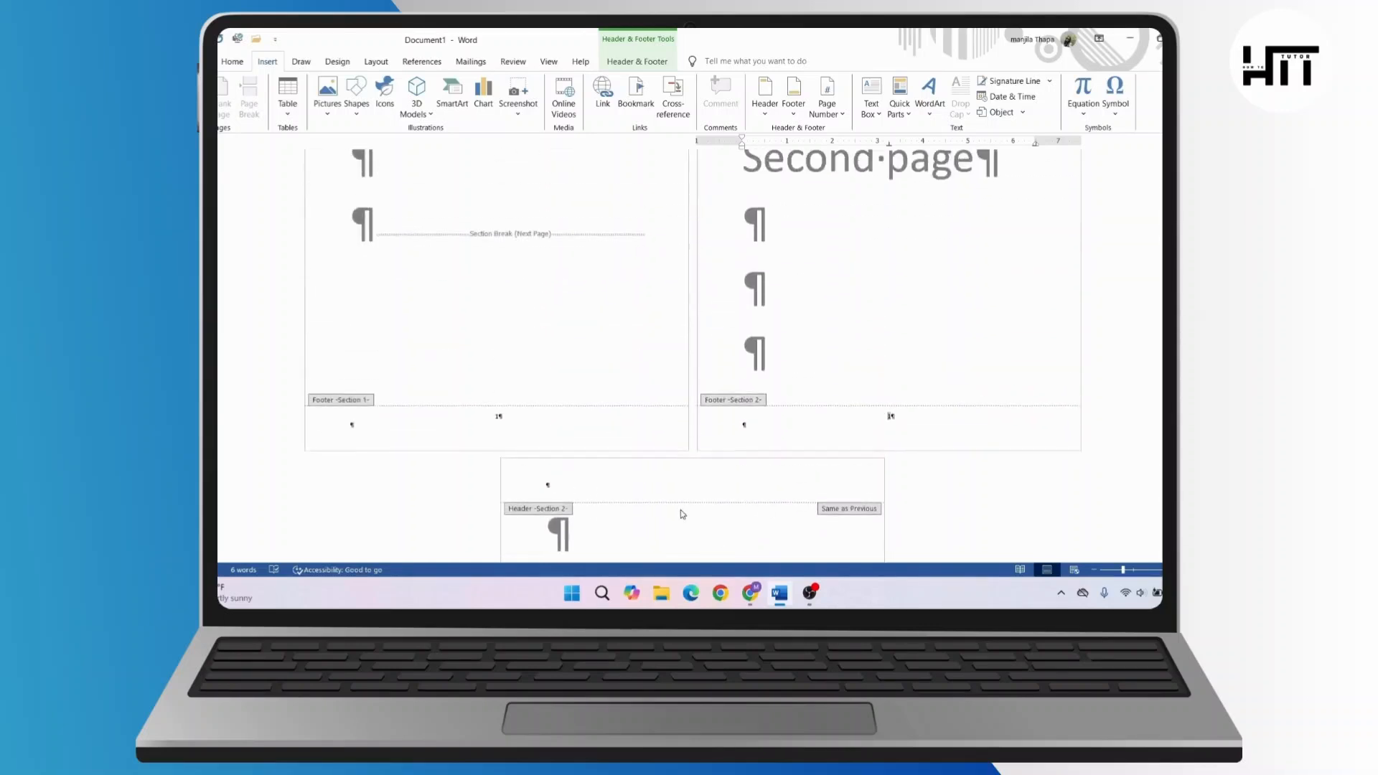
click(498, 421)
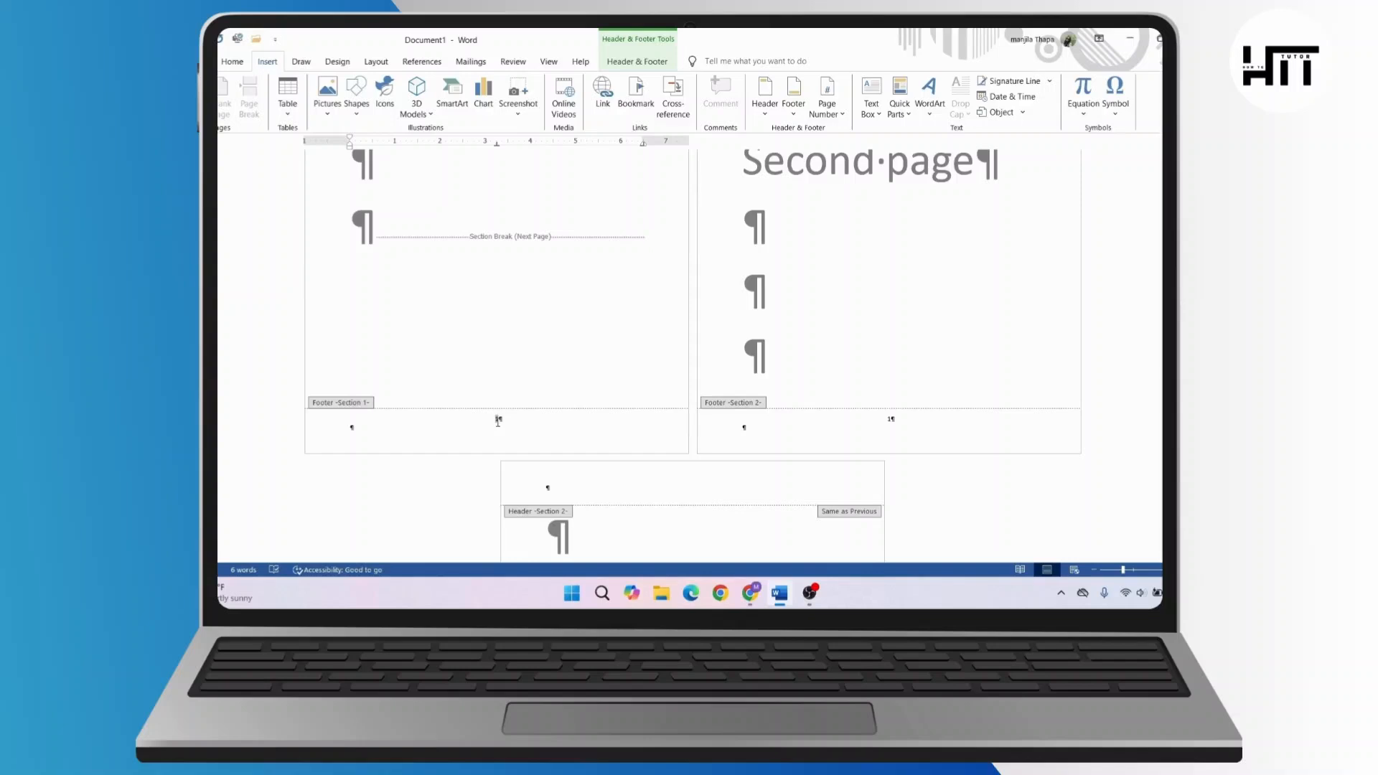
scroll(543, 418, up, 2)
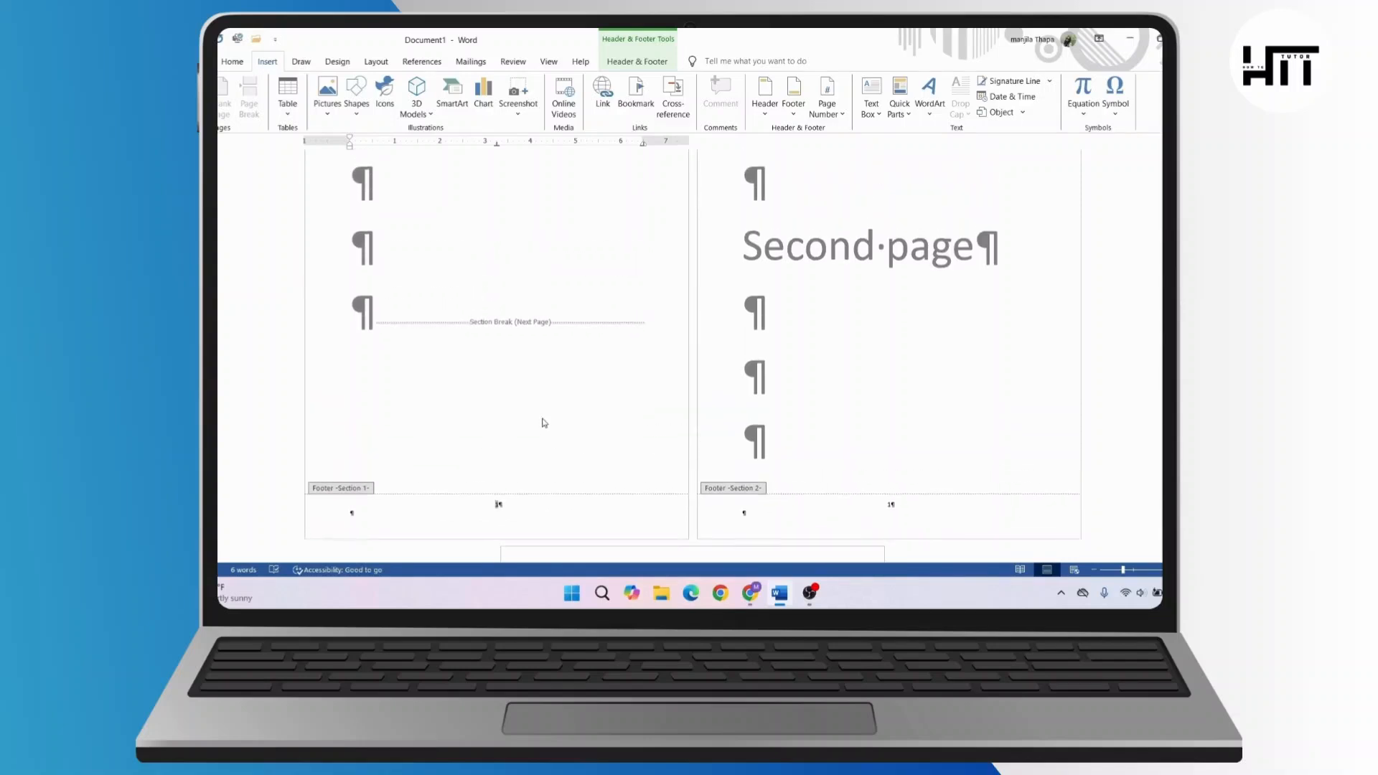
key(ctrl+l)
double_click(249, 361)
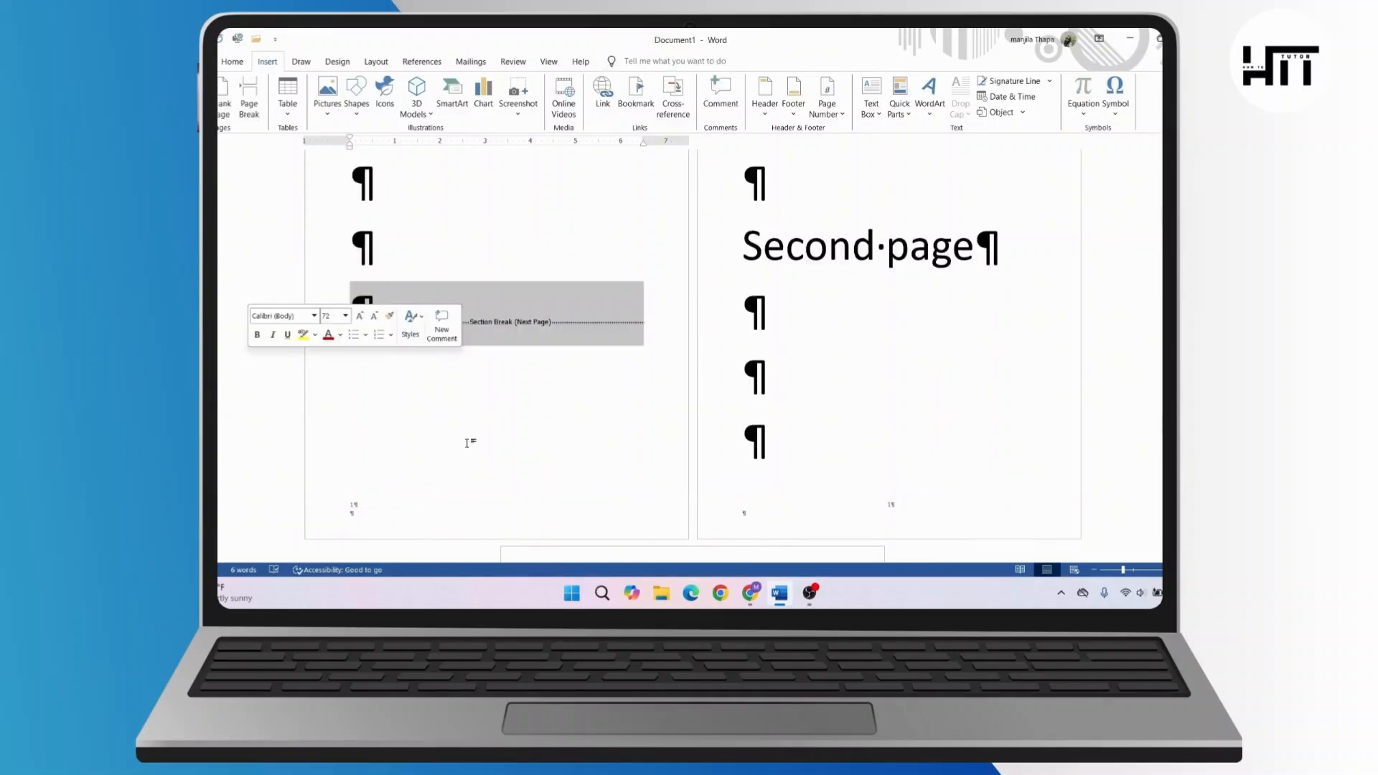
click(473, 444)
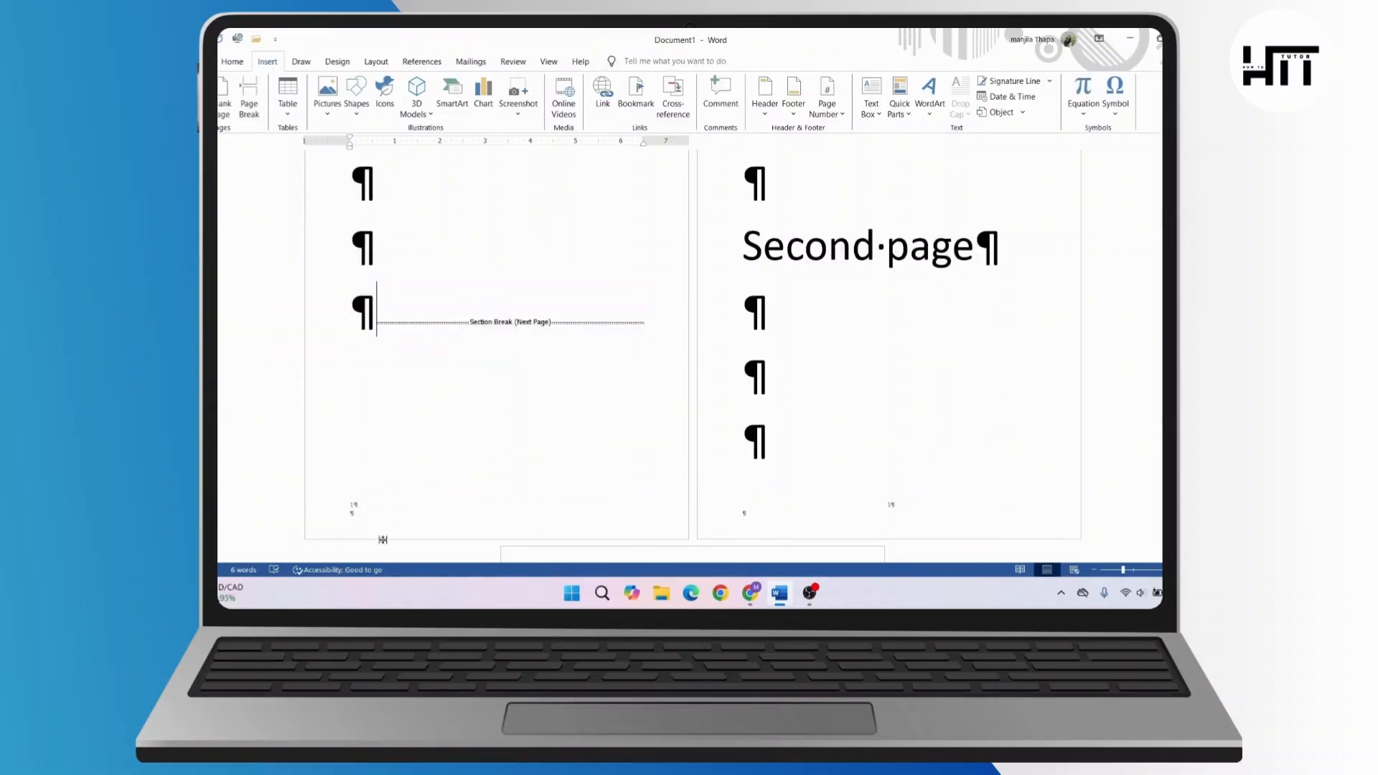
Delete the page number from the first page's footer and close the header and footer editing
double_click(354, 508)
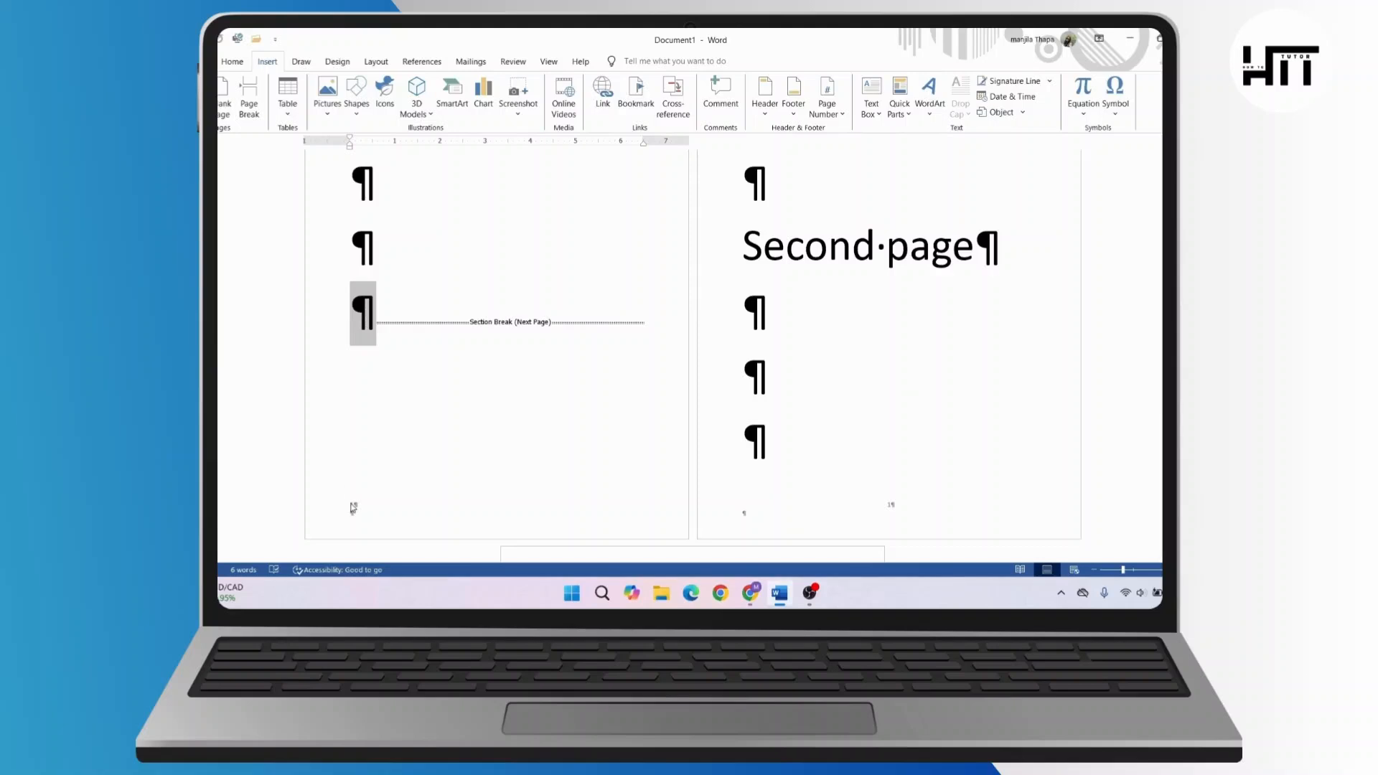
double_click(354, 508)
click(351, 509)
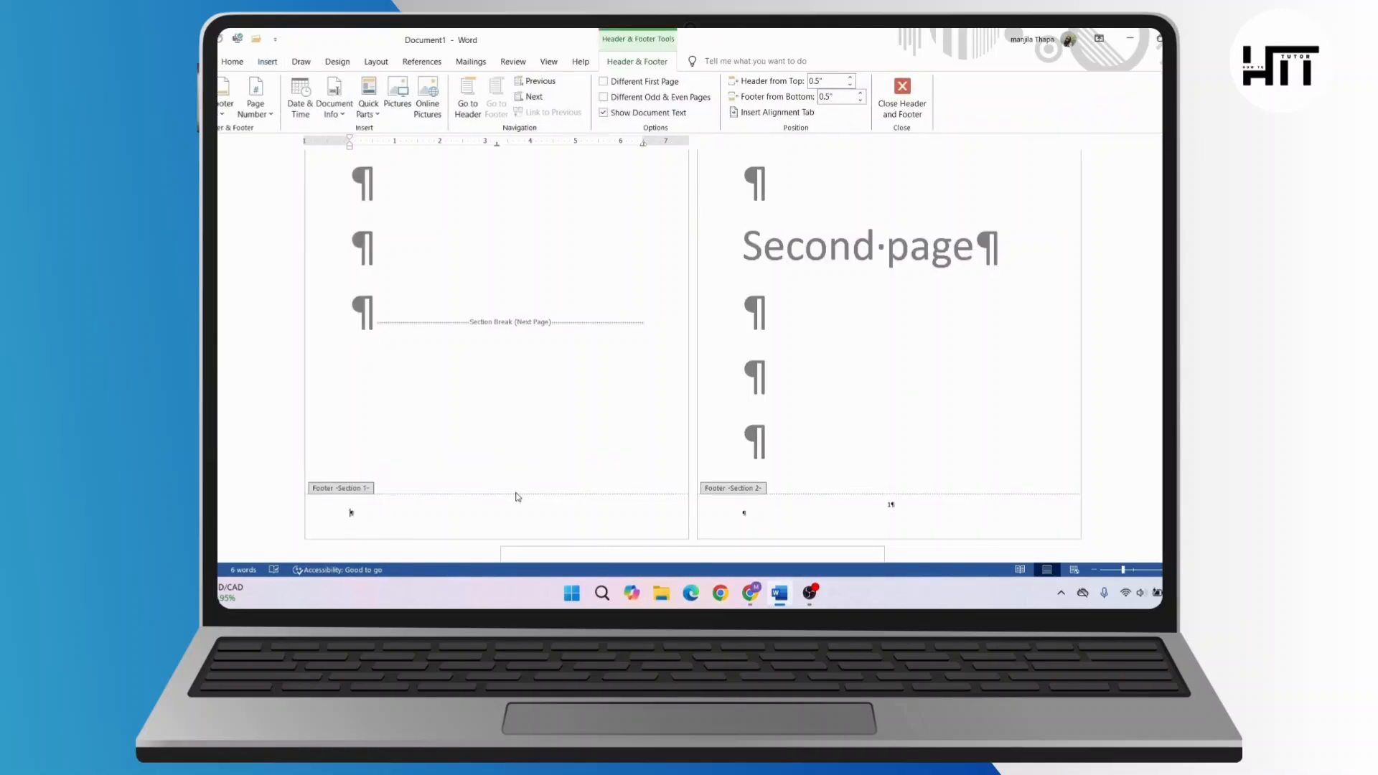
scroll(517, 497, down, 2)
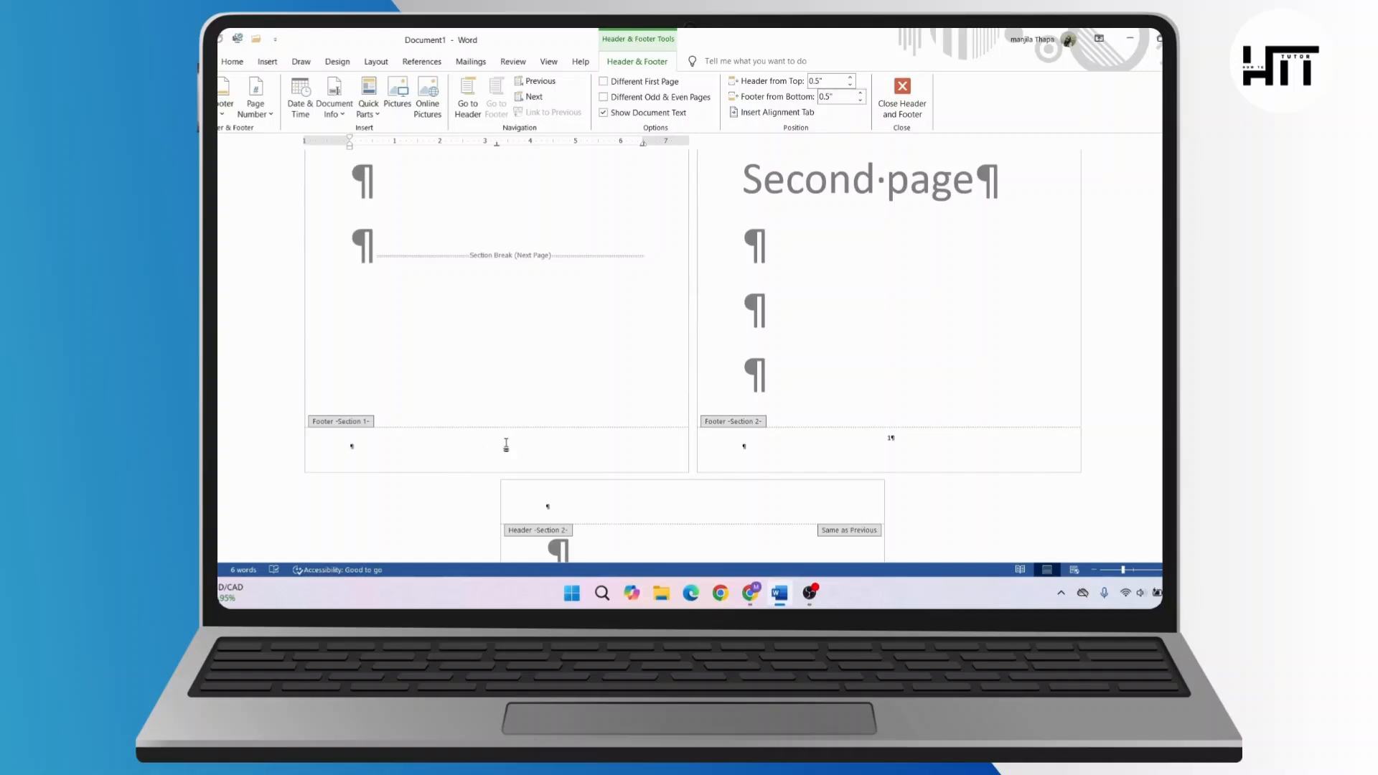
click(905, 90)
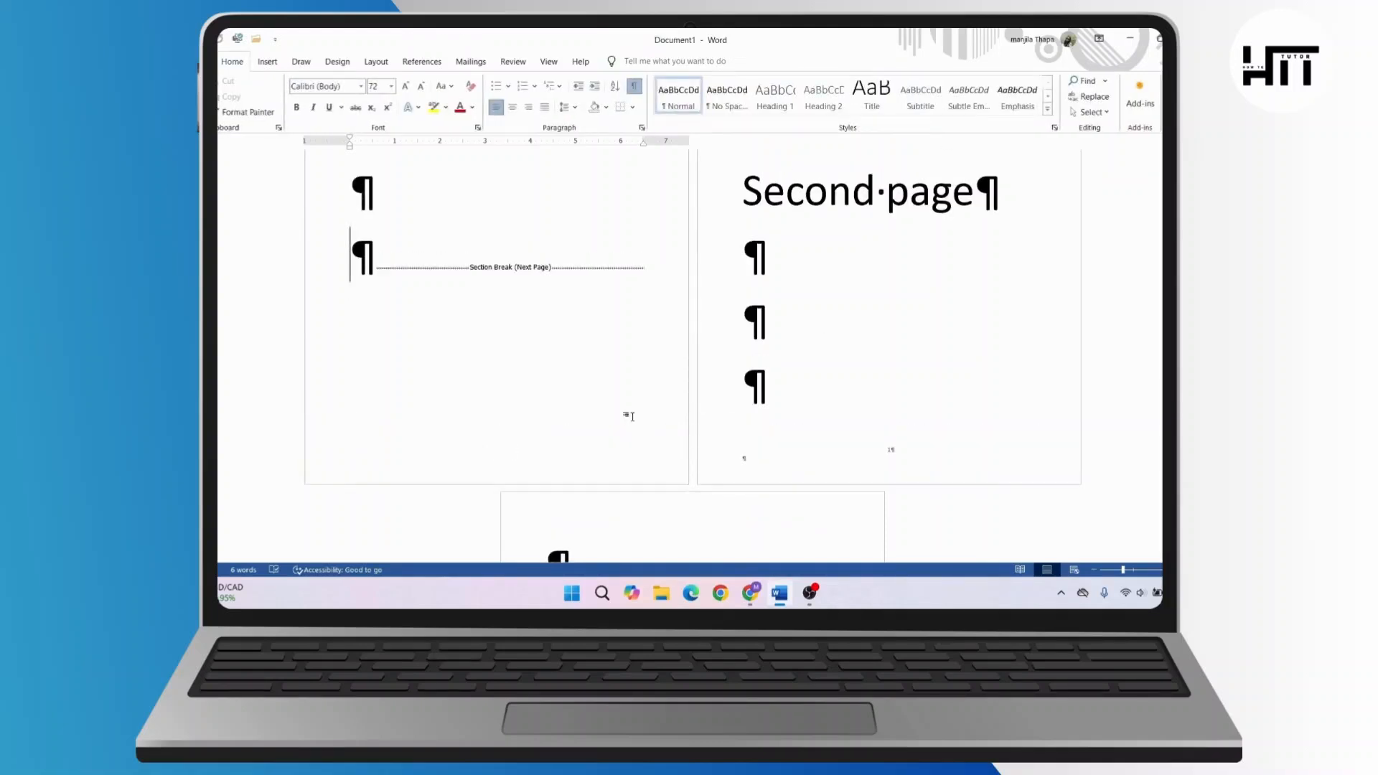
Hide the formatting marks and look through the pages to check the page numbering
scroll(632, 412, up, 5)
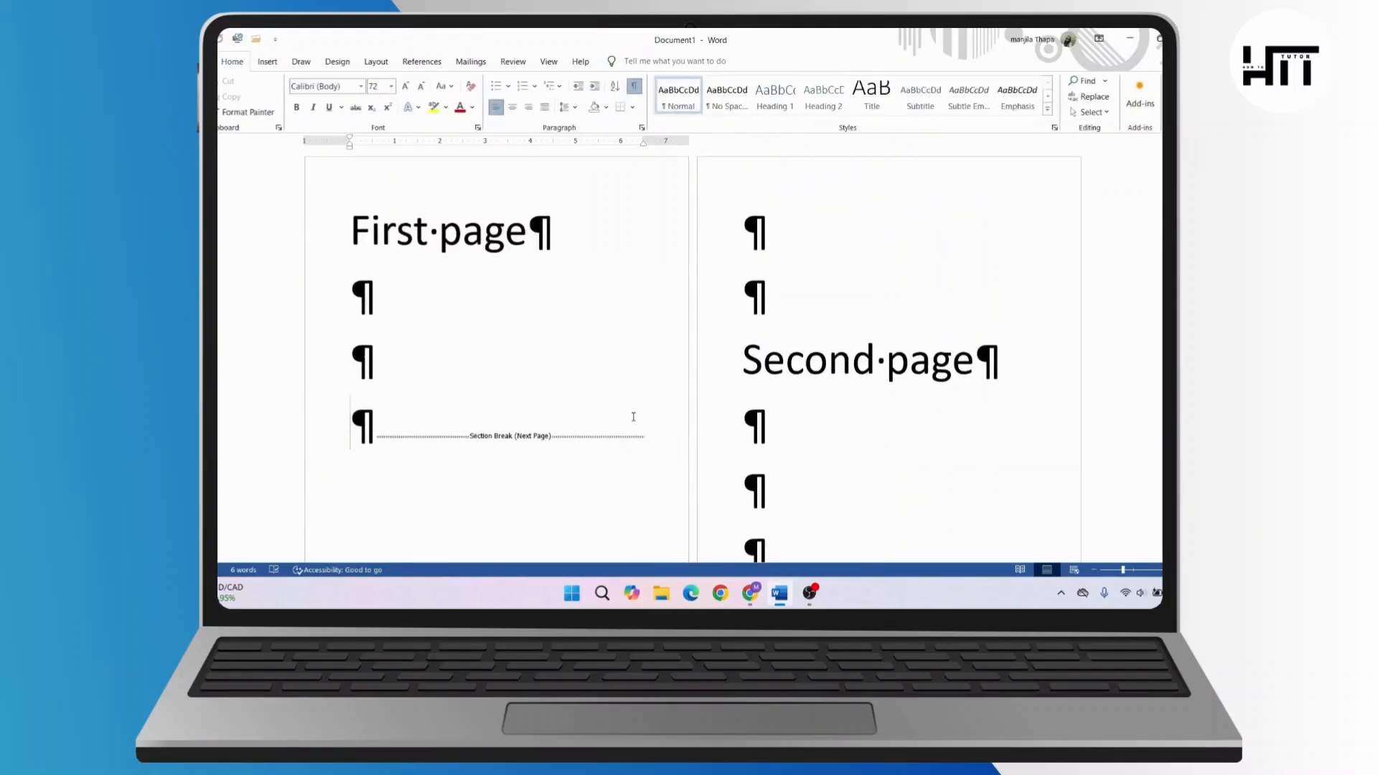
click(636, 87)
scroll(667, 357, down, 5)
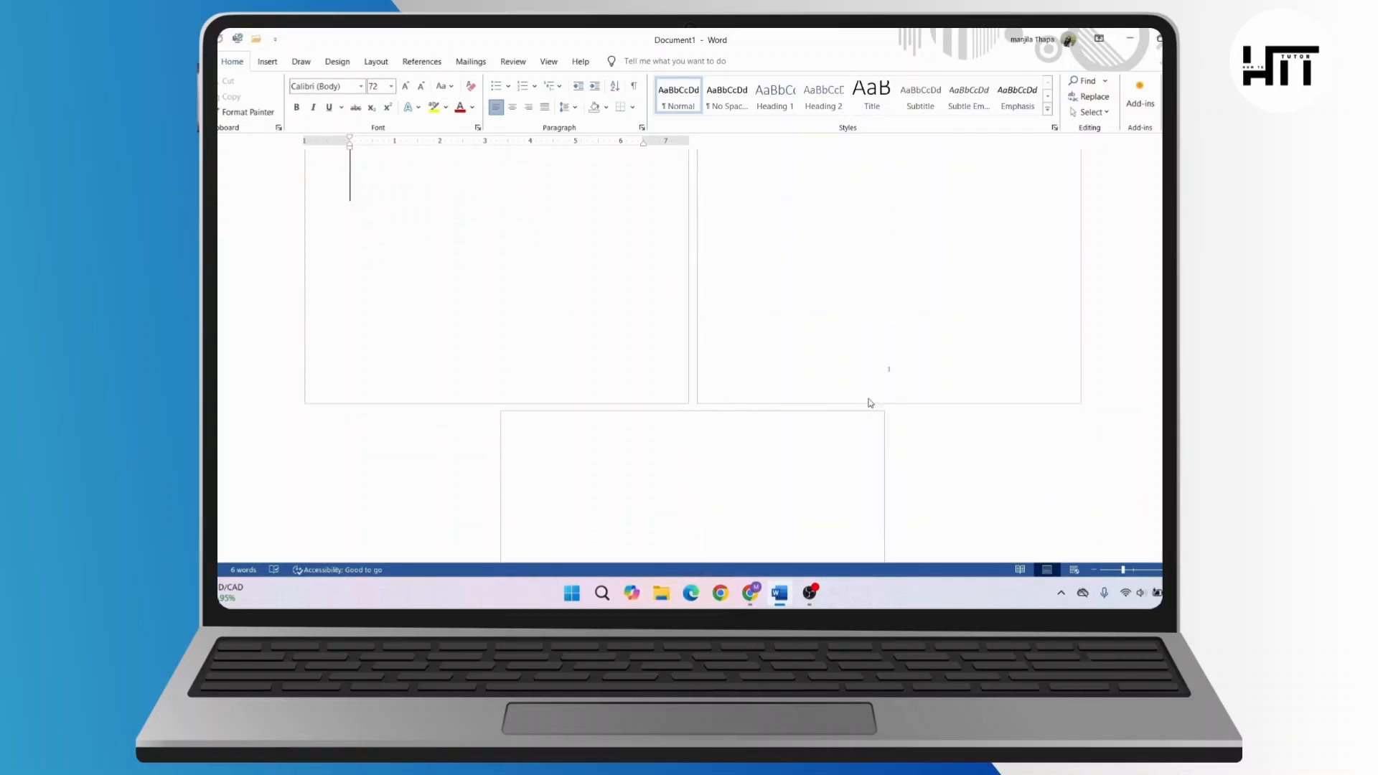
scroll(887, 372, down, 5)
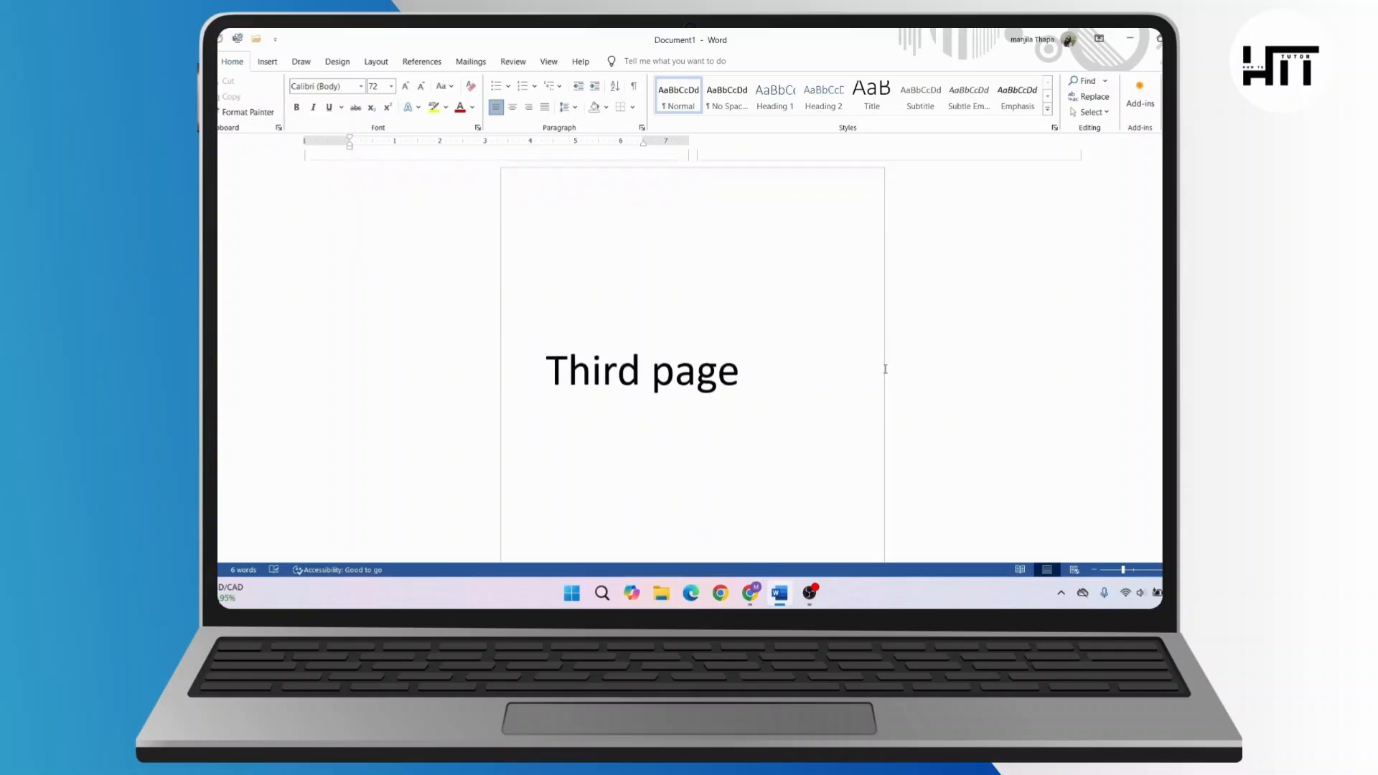
scroll(885, 370, up, 8)
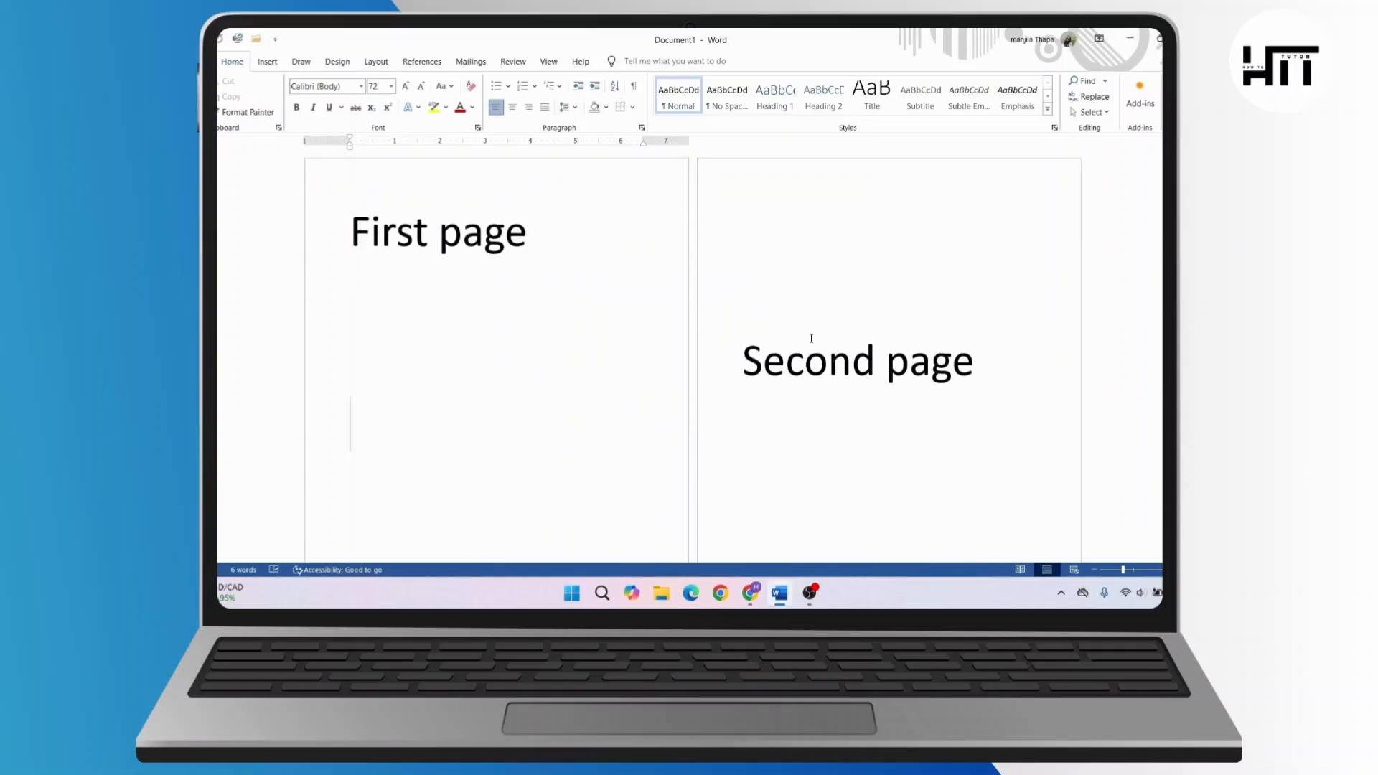
Delete the empty lines above the "Second page" text to move it up the page
click(741, 363)
key(BackSpace)
key(BackSpace)
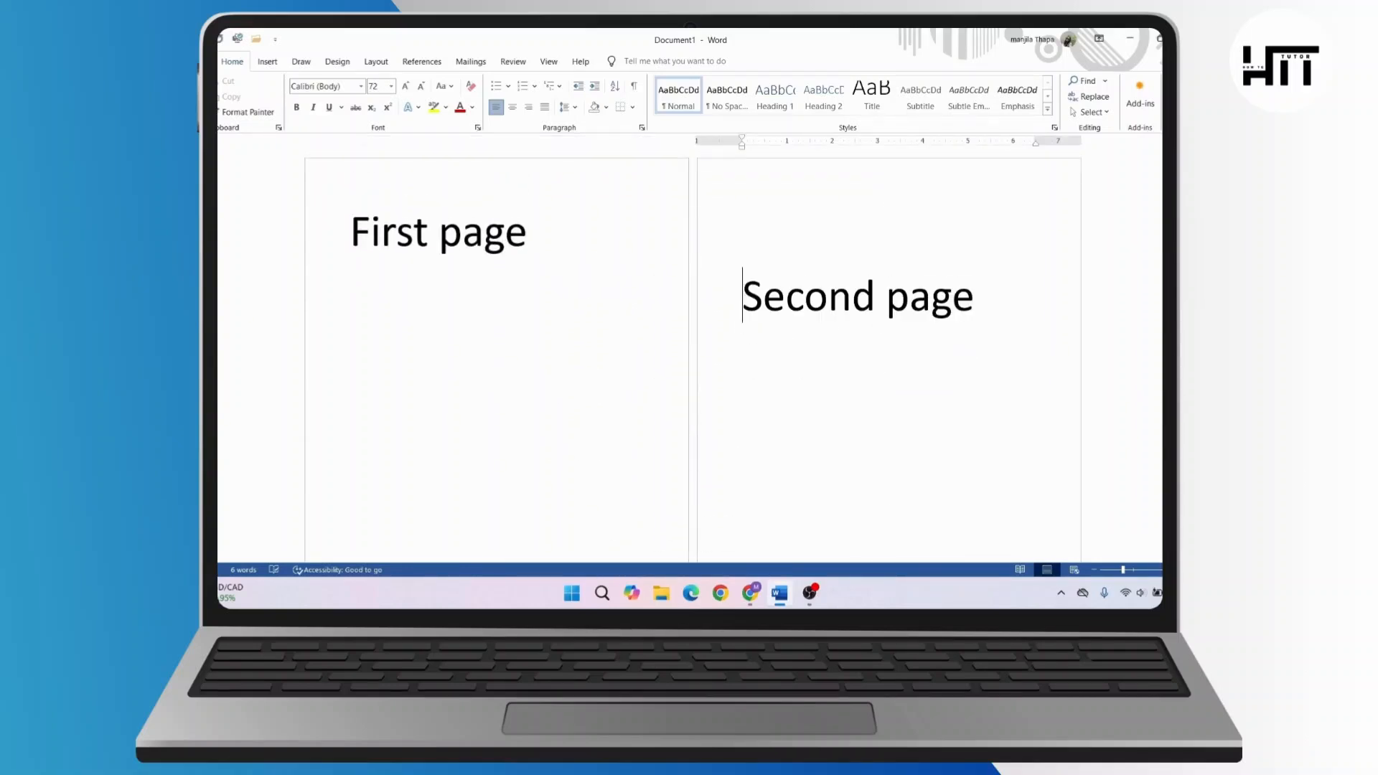